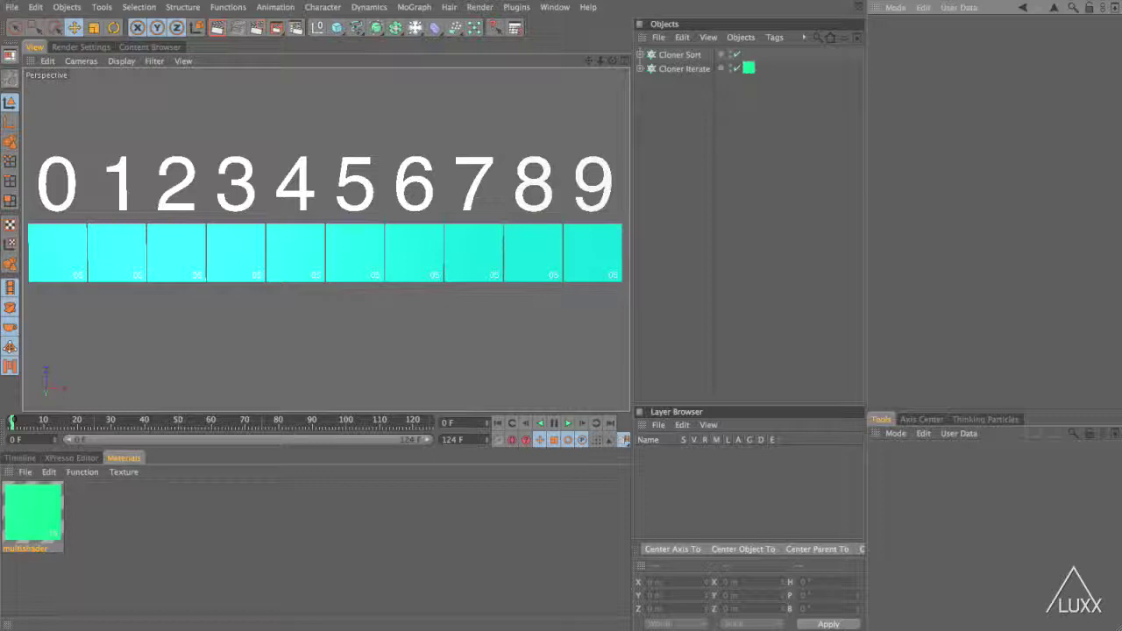
Select Cloner Sort and inspect its hierarchy, including the first Loft NURBS child
{"action": "left_click", "coordinate": [680, 54]}
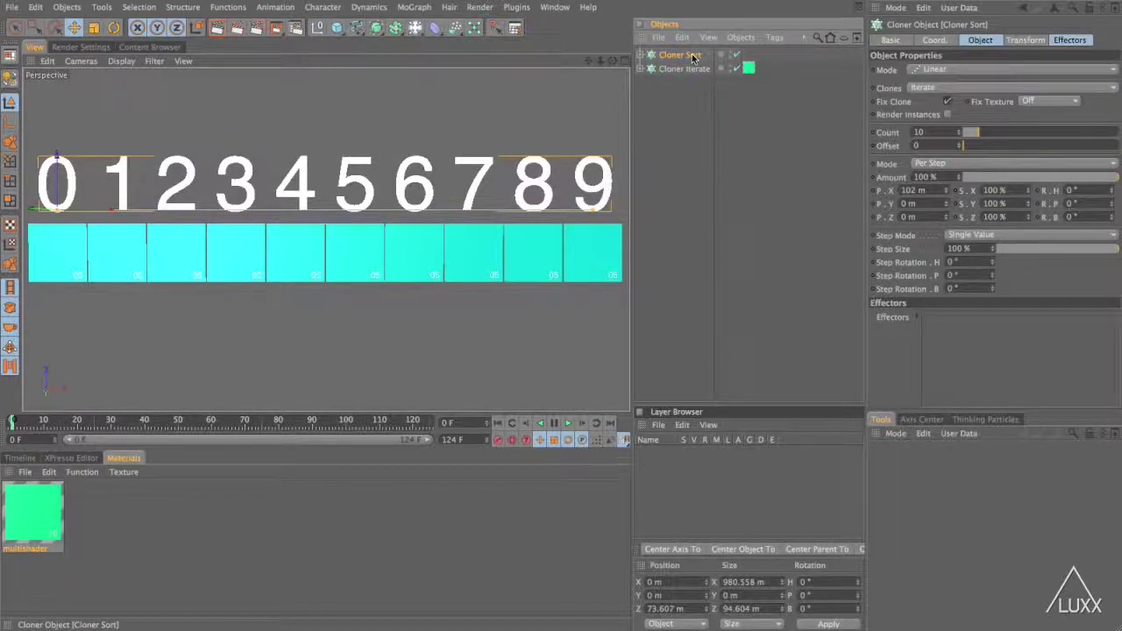
{"action": "left_click", "coordinate": [641, 54]}
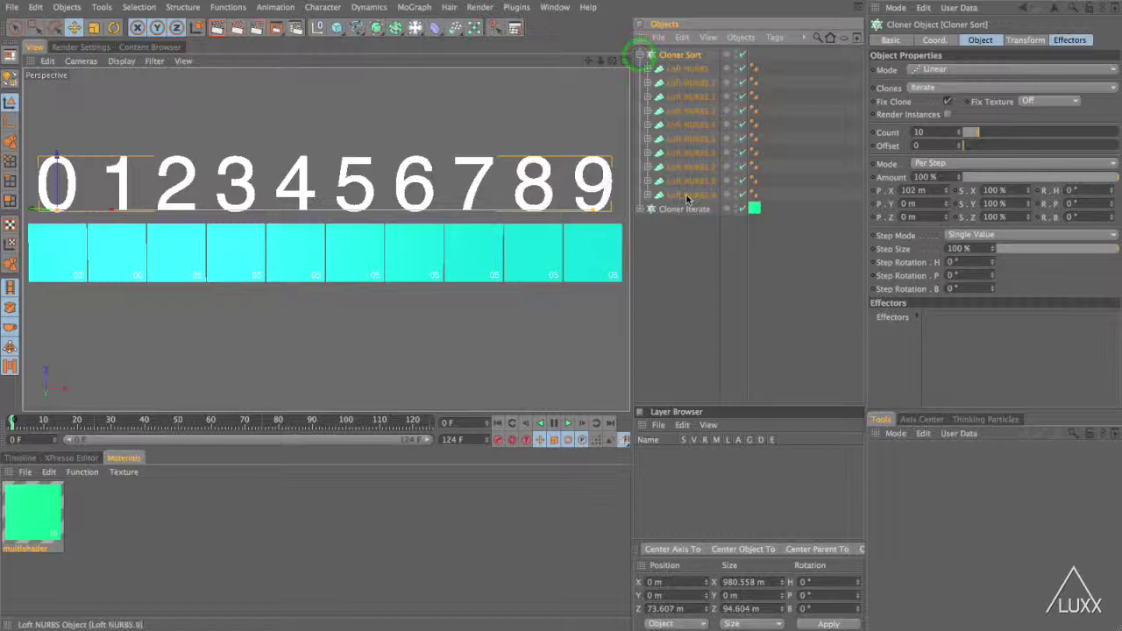
{"action": "left_click", "coordinate": [646, 68]}
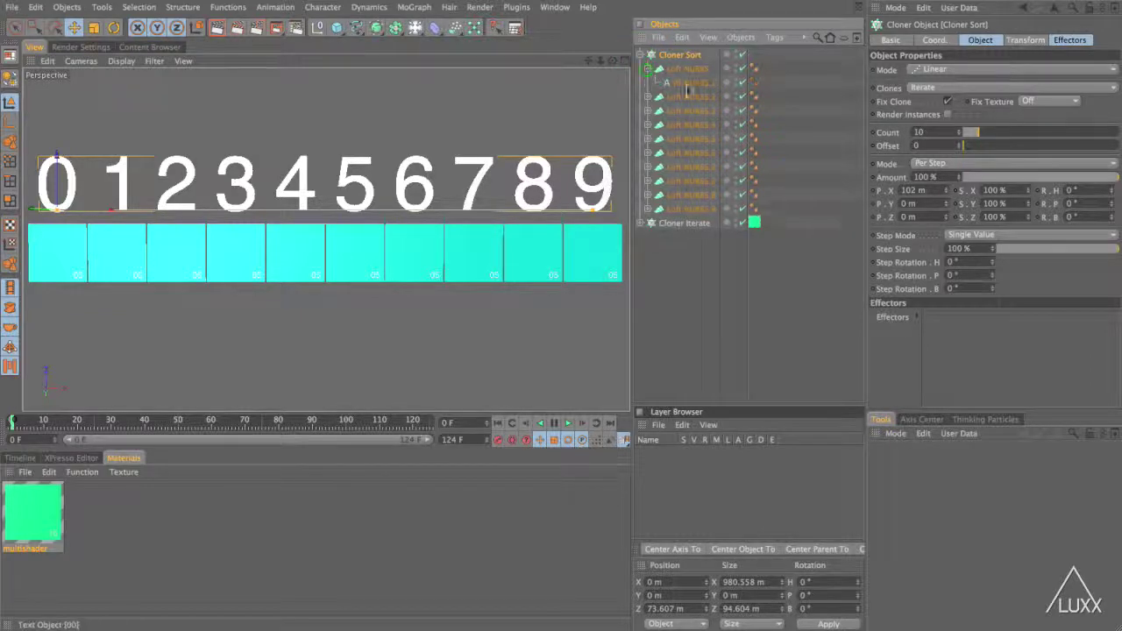
{"action": "left_click", "coordinate": [646, 68]}
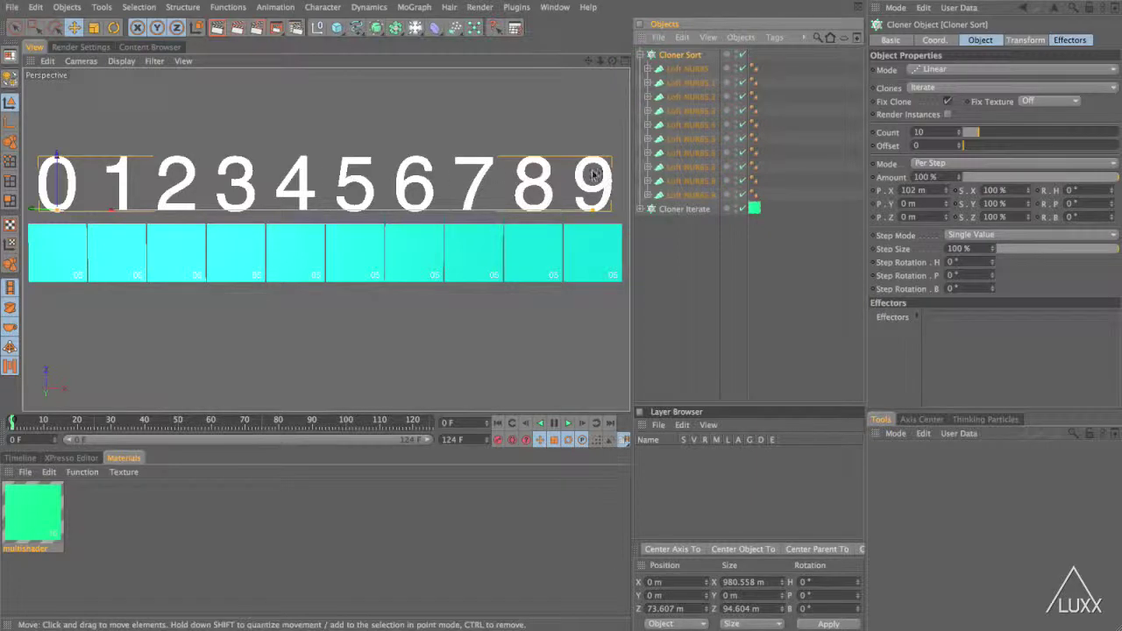
{"action": "left_click", "coordinate": [641, 56]}
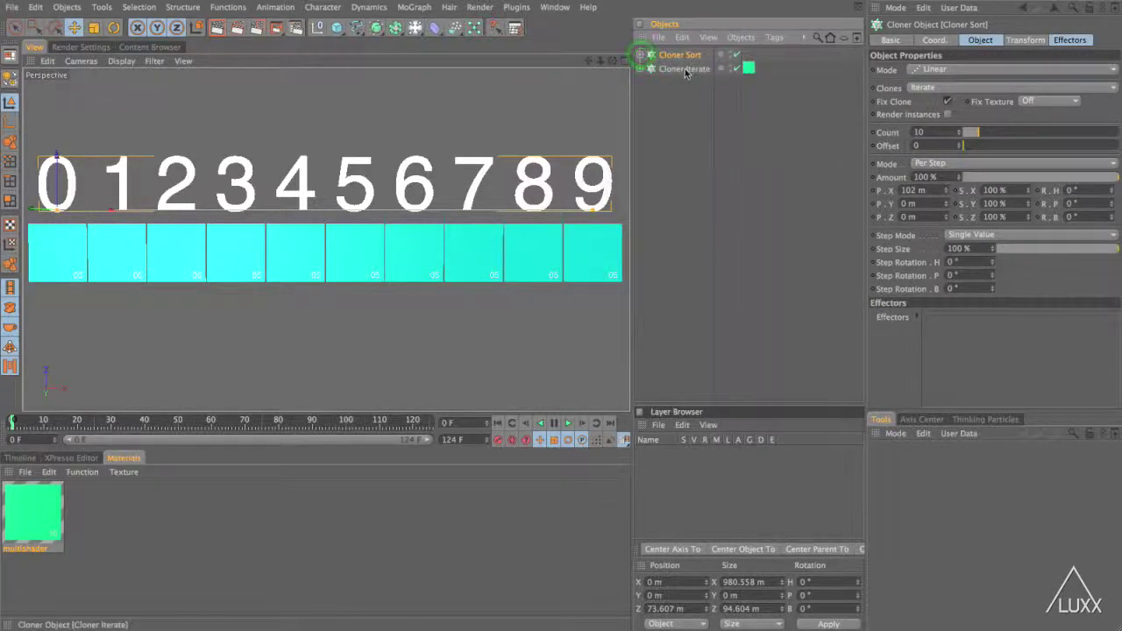
Check Cloner Iterate's Polygon child, then reselect Cloner Sort and expand its ten Loft NURBS digits
{"action": "left_click", "coordinate": [680, 70]}
{"action": "left_click", "coordinate": [640, 69]}
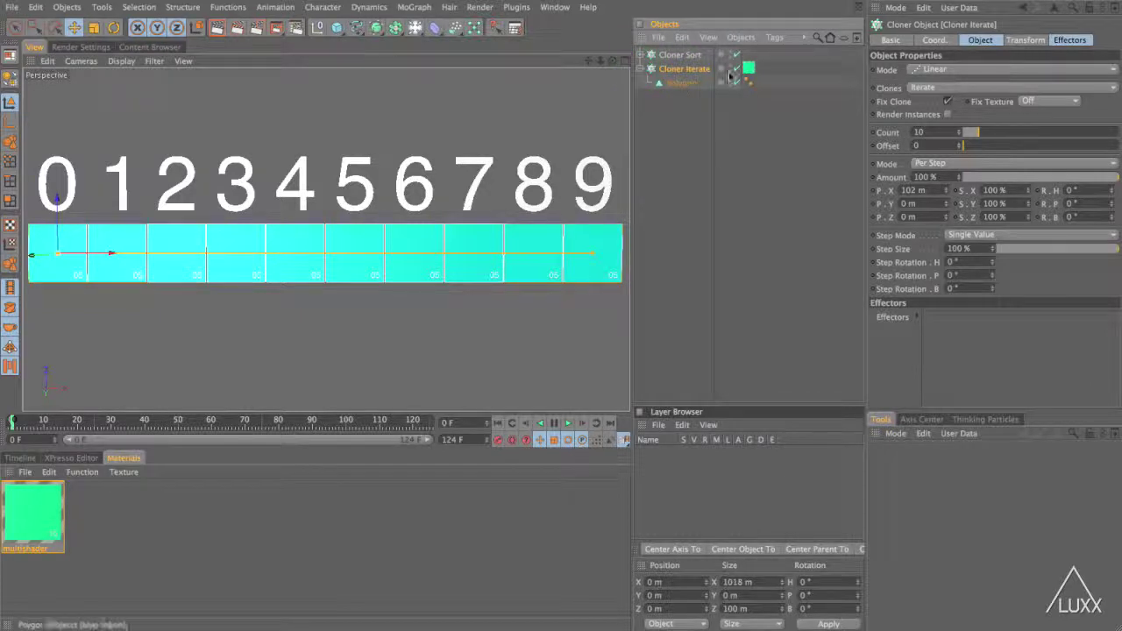
{"action": "left_click", "coordinate": [640, 69]}
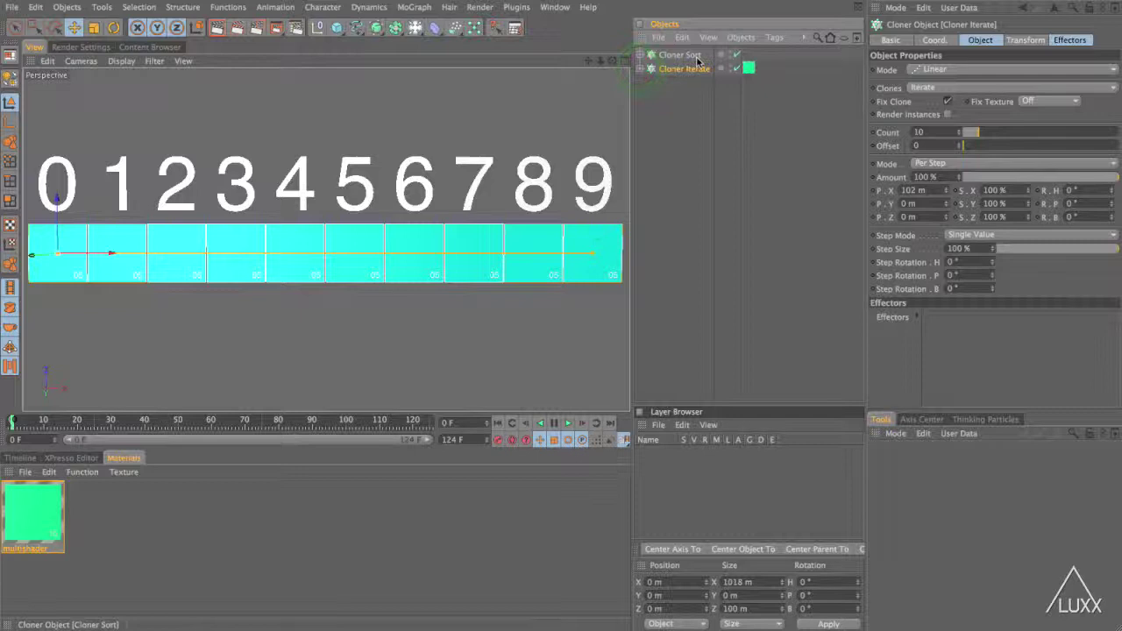
{"action": "left_click", "coordinate": [697, 57]}
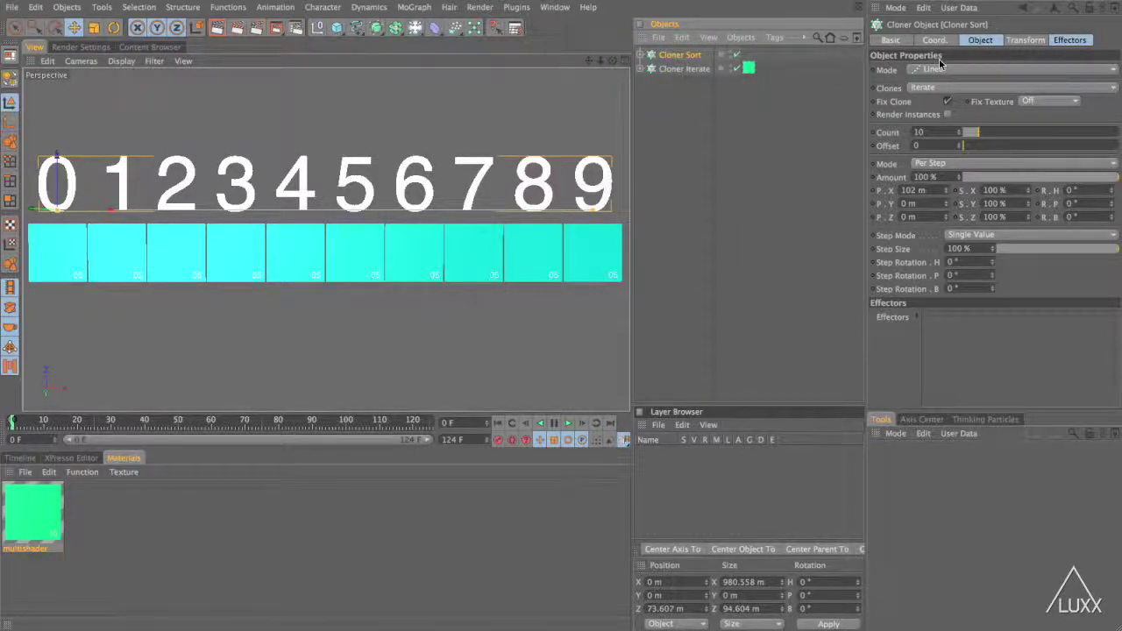
{"action": "left_click", "coordinate": [641, 54]}
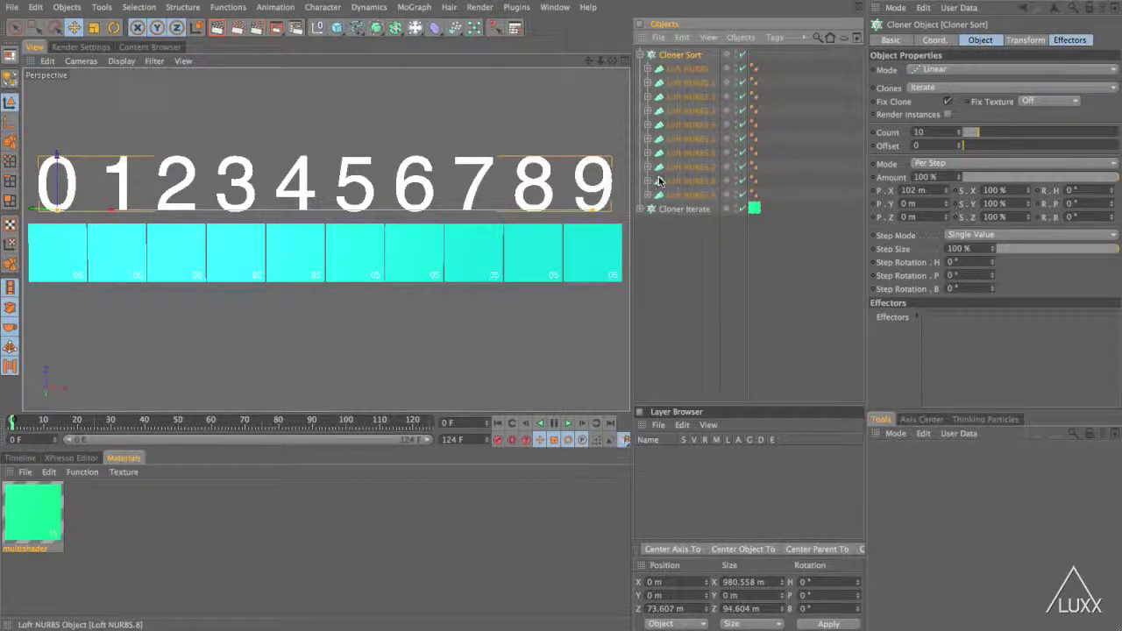
Switch Cloner Sort's Clones mode to Sort so every digit shows 0, and collapse its children
{"action": "left_click", "coordinate": [951, 87]}
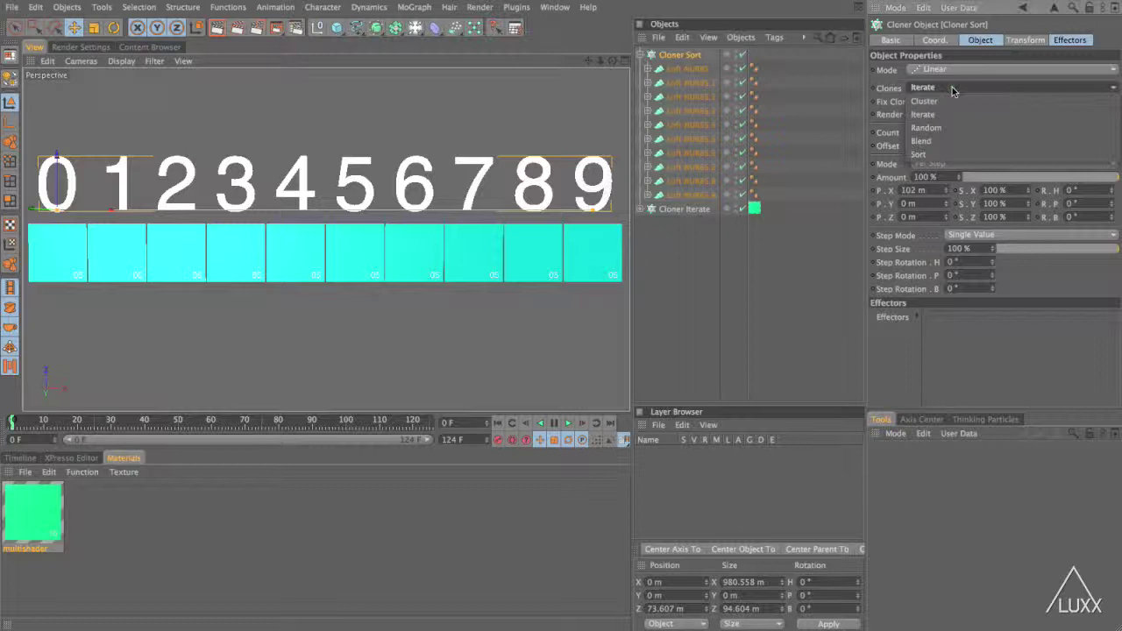
{"action": "left_click", "coordinate": [961, 156]}
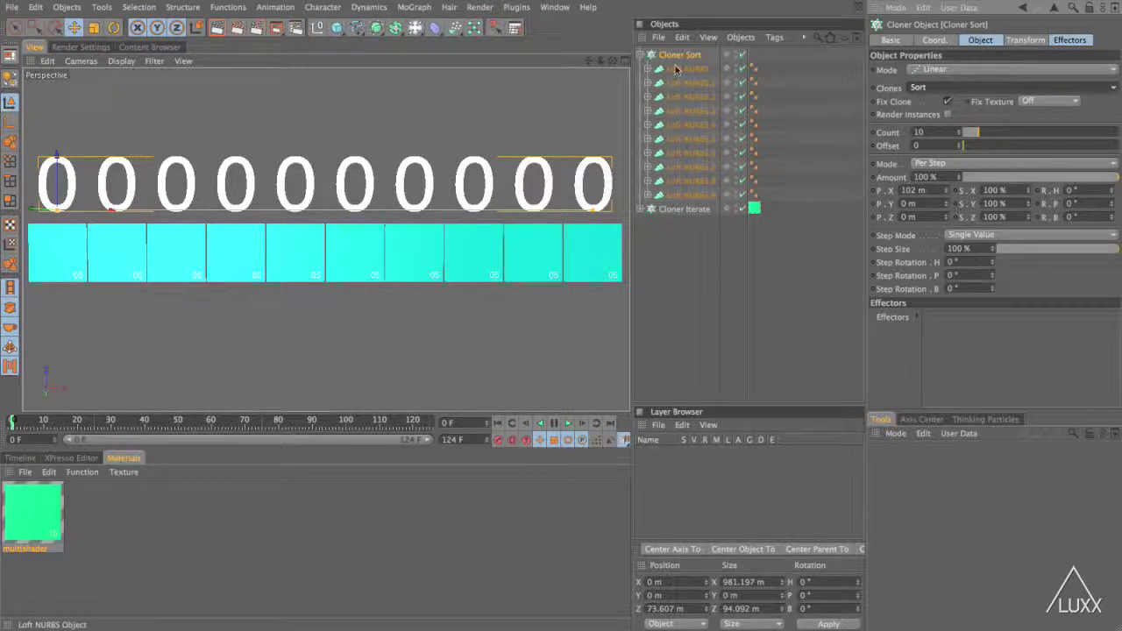
{"action": "left_click", "coordinate": [644, 55]}
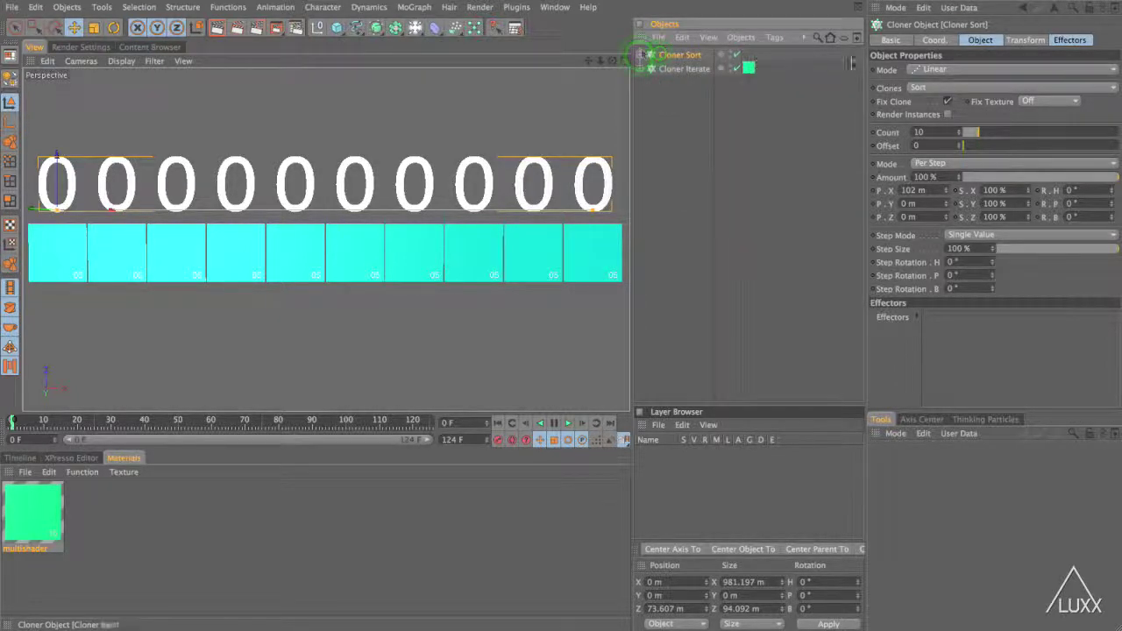
{"action": "left_click", "coordinate": [413, 7]}
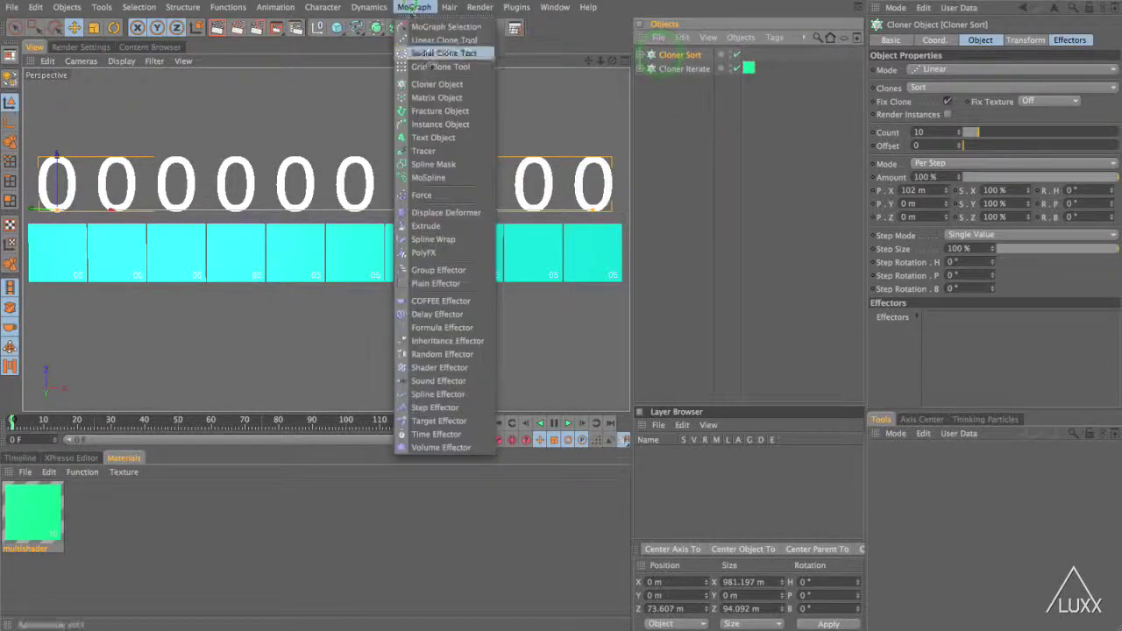
Add a Plain Effector with Position unchecked and test Modify Clone at 5% and 10%
{"action": "left_click", "coordinate": [436, 283]}
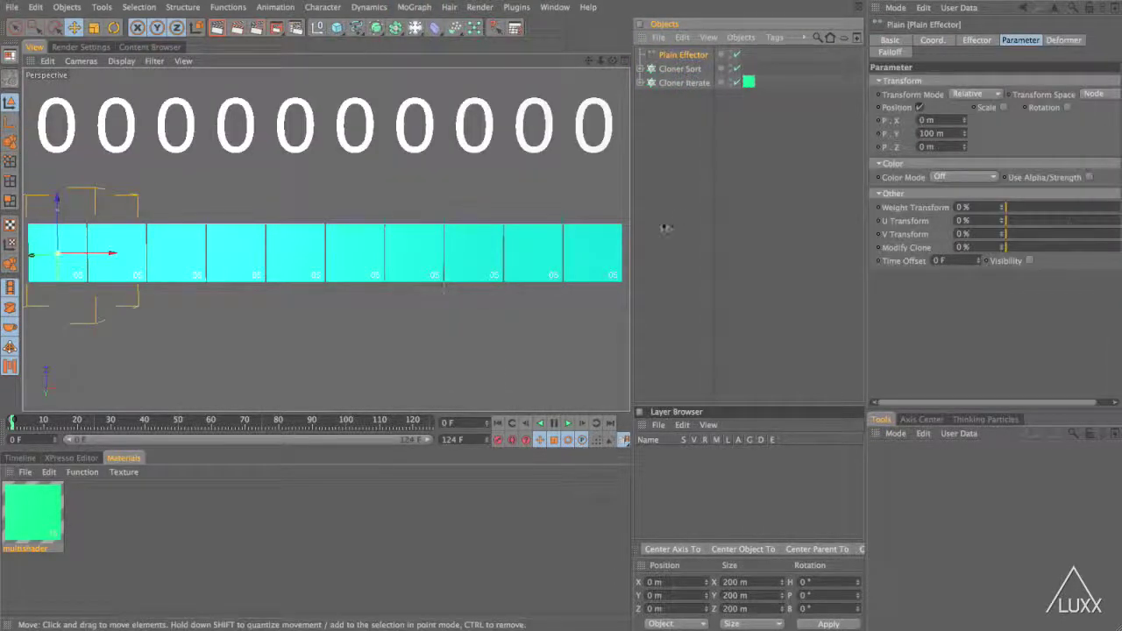
{"action": "left_click", "coordinate": [920, 108]}
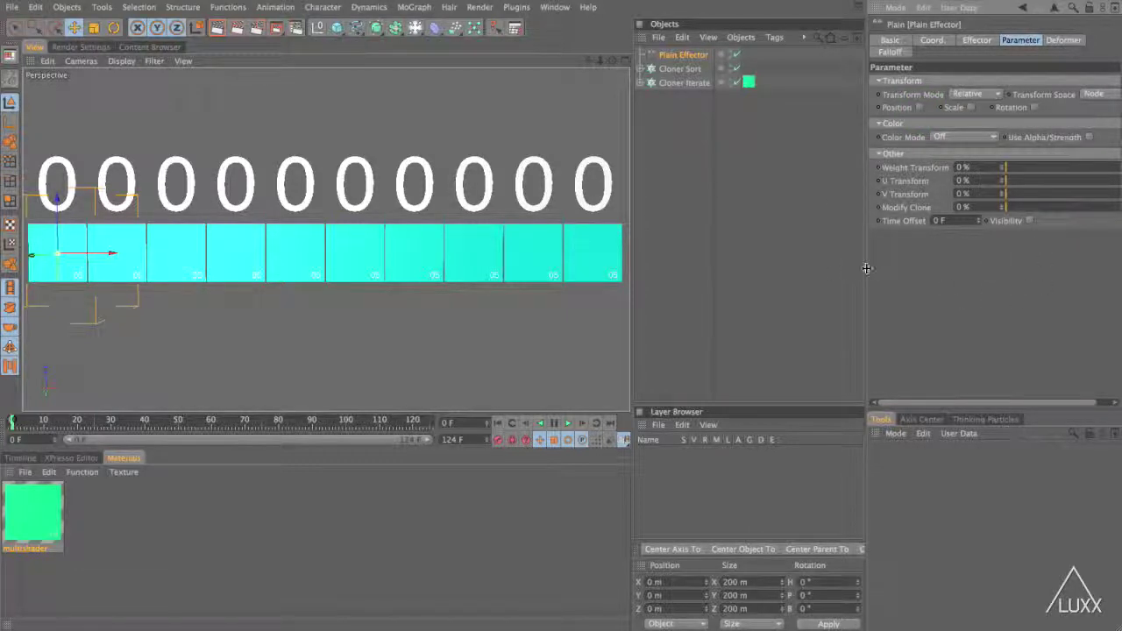
{"action": "left_click_drag", "start_coordinate": [869, 272], "coordinate": [834, 275]}
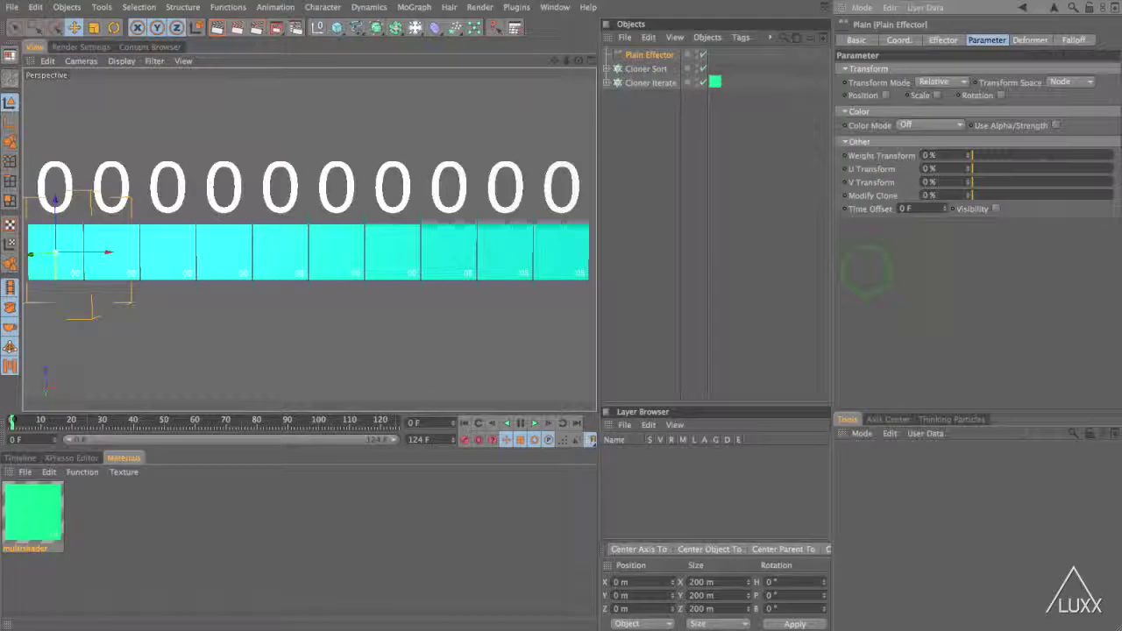
{"action": "left_click", "coordinate": [872, 195]}
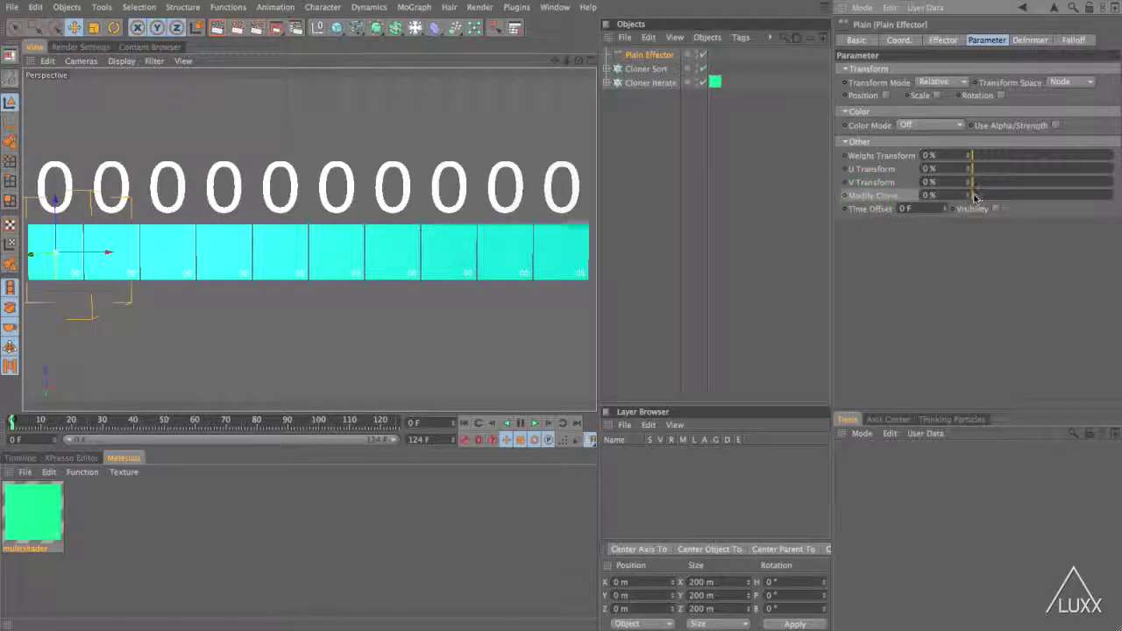
{"action": "mouse_move", "coordinate": [972, 195]}
{"action": "left_mouse_down"}
{"action": "mouse_move", "coordinate": [1118, 203]}
{"action": "mouse_move", "coordinate": [960, 202]}
{"action": "left_mouse_up"}
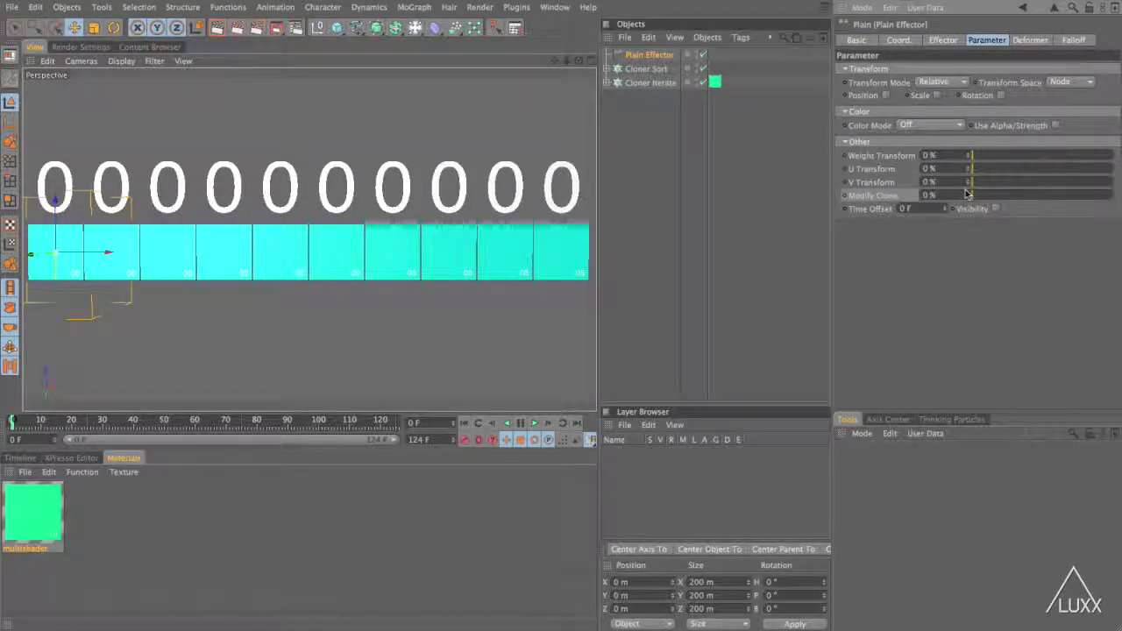
{"action": "mouse_move", "coordinate": [985, 200]}
{"action": "left_mouse_down"}
{"action": "mouse_move", "coordinate": [1017, 197]}
{"action": "mouse_move", "coordinate": [985, 201]}
{"action": "mouse_move", "coordinate": [1002, 209]}
{"action": "mouse_move", "coordinate": [1100, 197]}
{"action": "mouse_move", "coordinate": [861, 201]}
{"action": "left_mouse_up"}
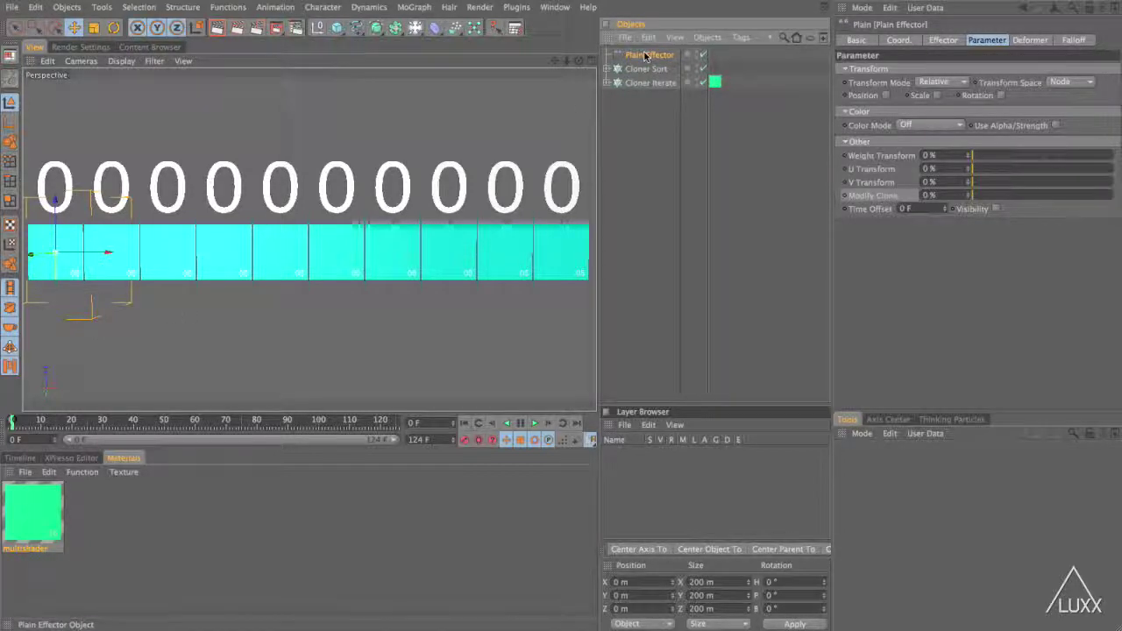
Give the Plain Effector a Linear falloff, rotate it to 90° heading, and raise Modify Clone
{"action": "left_click", "coordinate": [1075, 39]}
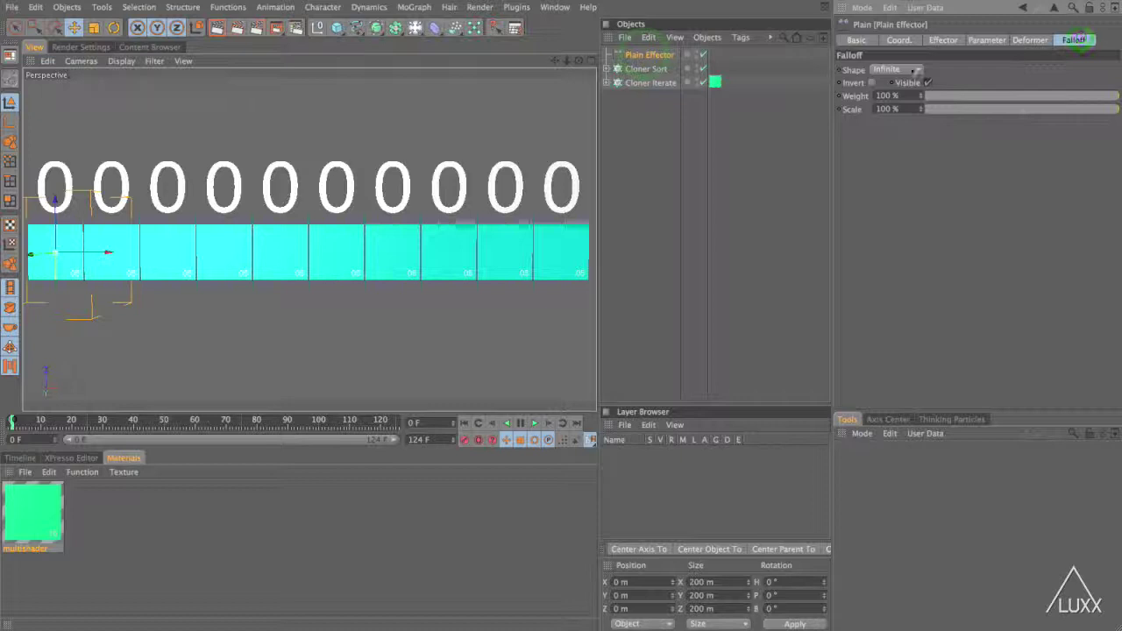
{"action": "left_click", "coordinate": [894, 70]}
{"action": "left_click", "coordinate": [899, 150]}
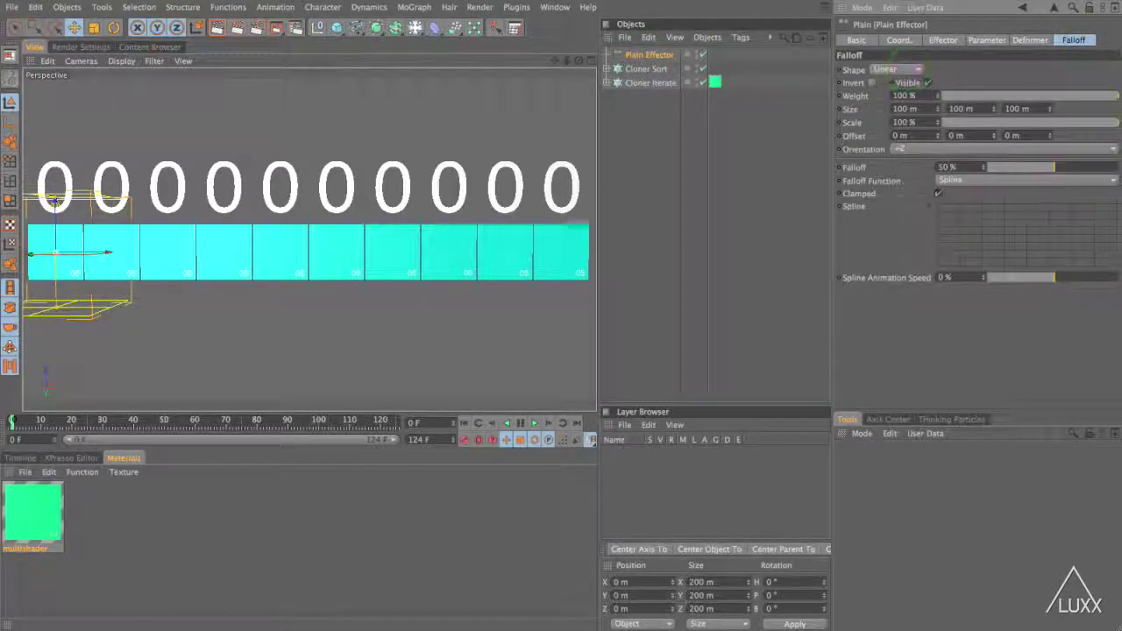
{"action": "key", "text": "r"}
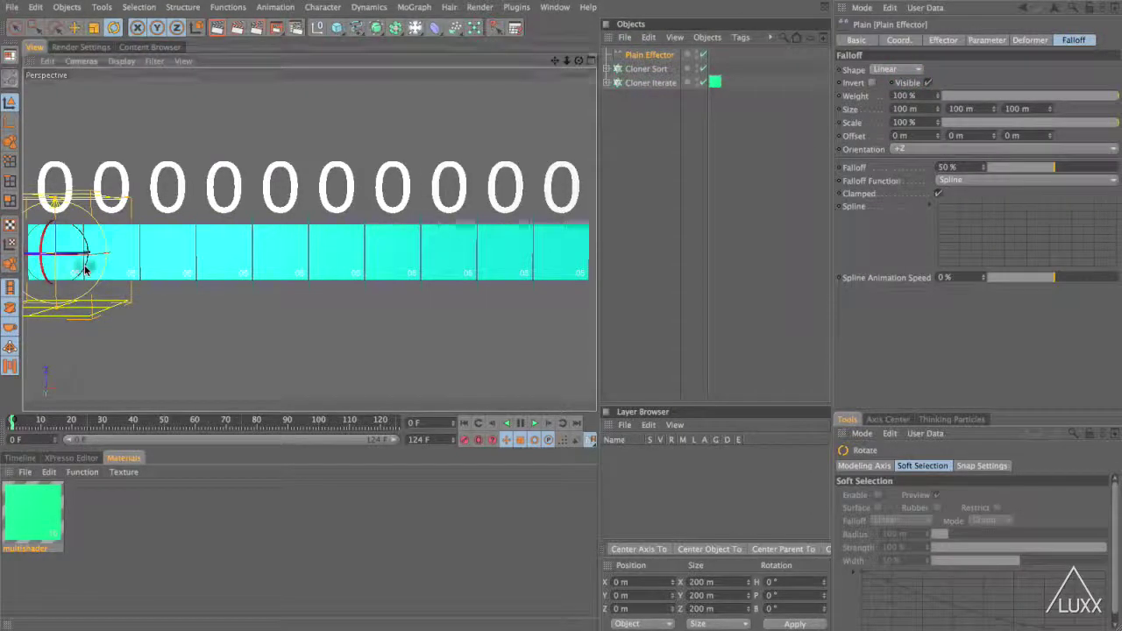
{"action": "left_click_drag", "start_coordinate": [85, 269], "coordinate": [76, 213]}
{"action": "left_click_drag", "start_coordinate": [105, 252], "coordinate": [223, 253]}
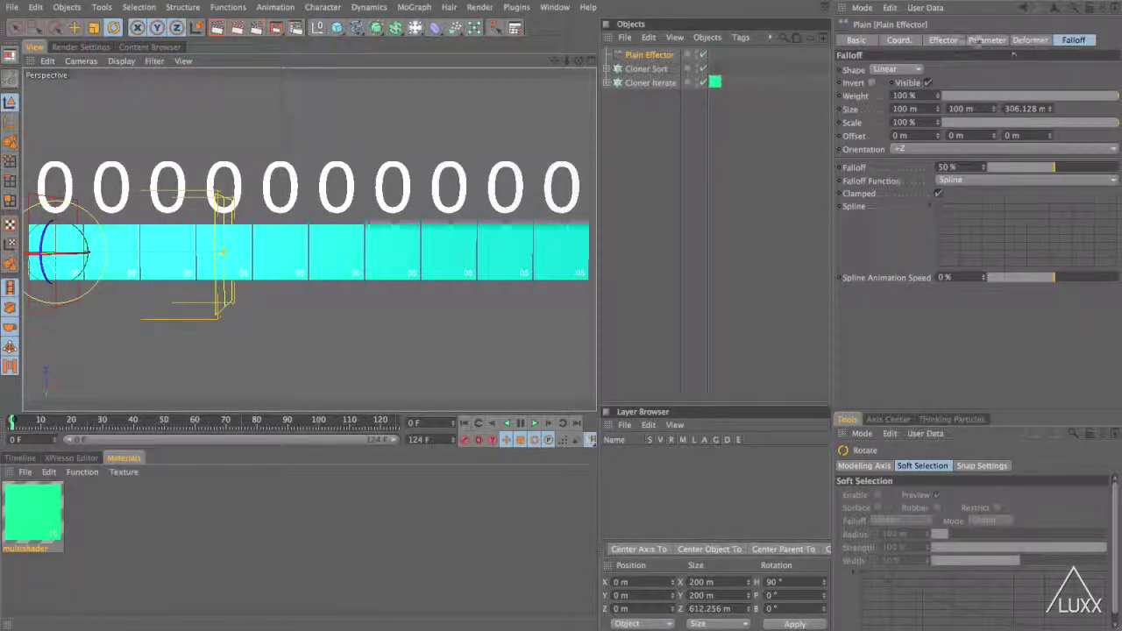
{"action": "left_click", "coordinate": [987, 40]}
{"action": "left_click_drag", "start_coordinate": [971, 195], "coordinate": [972, 197]}
{"action": "key", "text": "e"}
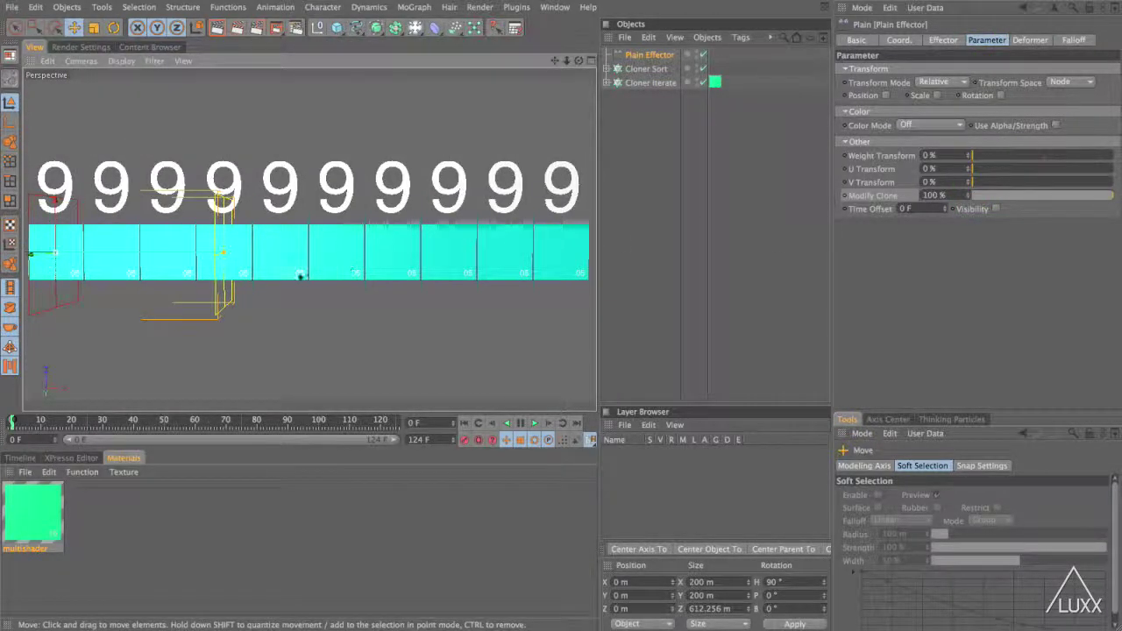
{"action": "left_click", "coordinate": [37, 254]}
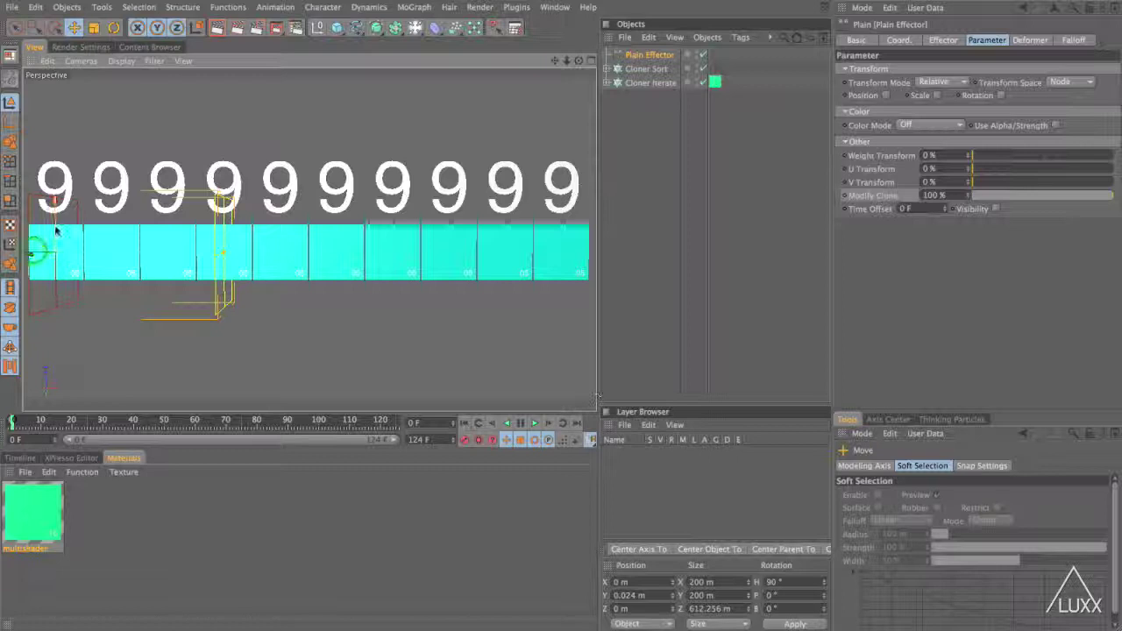
{"action": "mouse_move", "coordinate": [54, 230]}
{"action": "left_mouse_down"}
{"action": "mouse_move", "coordinate": [211, 248]}
{"action": "mouse_move", "coordinate": [570, 253]}
{"action": "left_mouse_up"}
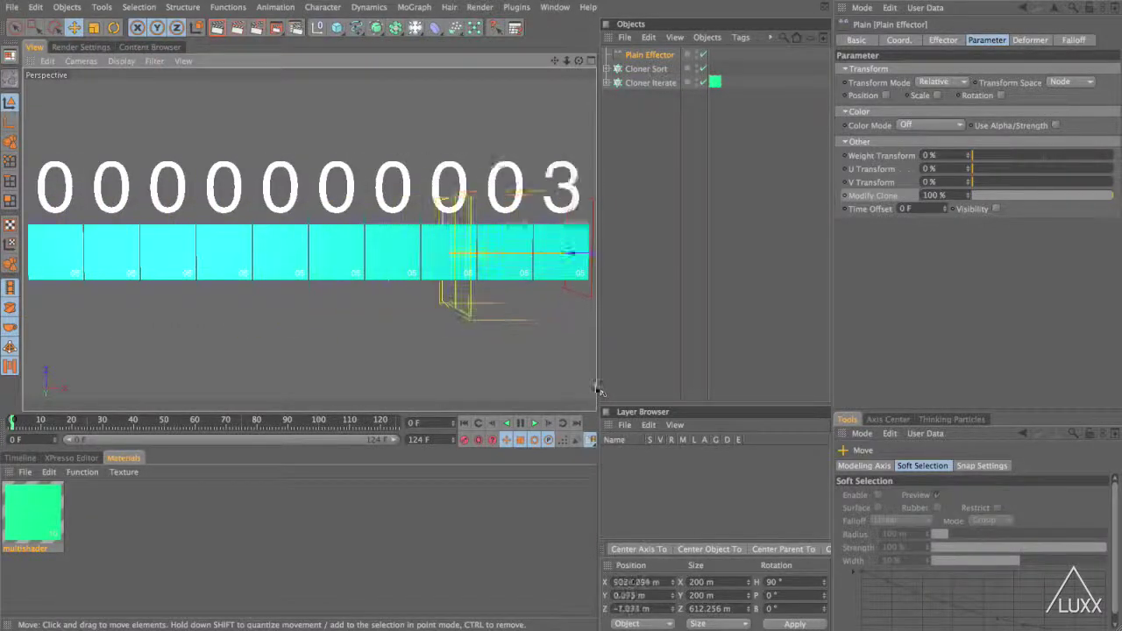
{"action": "key", "text": "ctrl+z"}
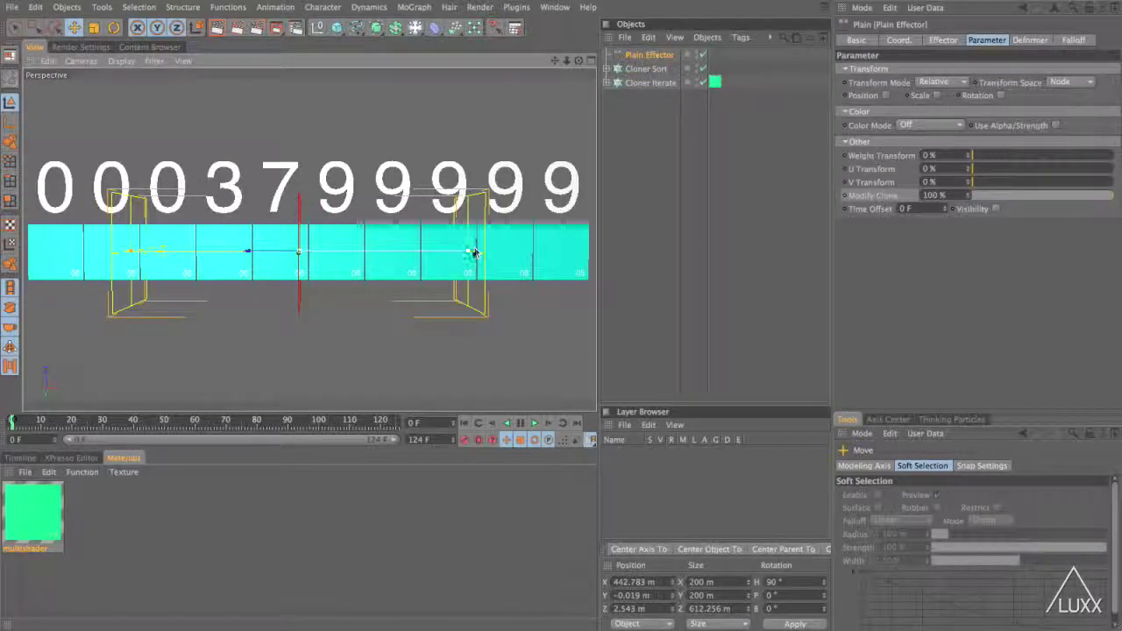
{"action": "left_click_drag", "start_coordinate": [473, 254], "coordinate": [465, 251]}
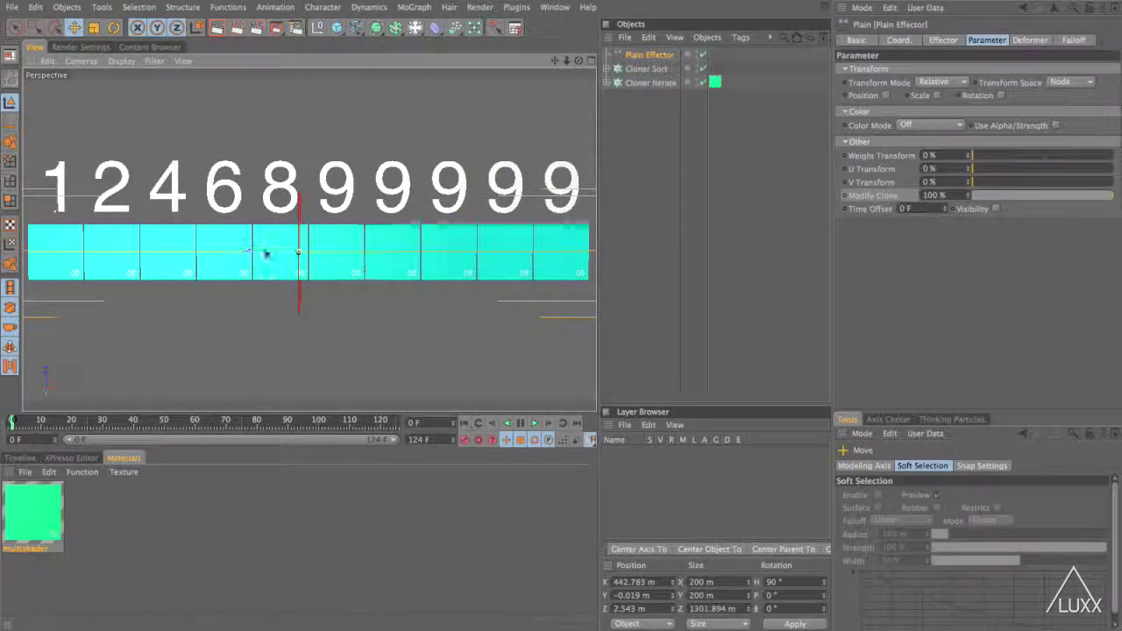
{"action": "left_click_drag", "start_coordinate": [266, 255], "coordinate": [298, 251]}
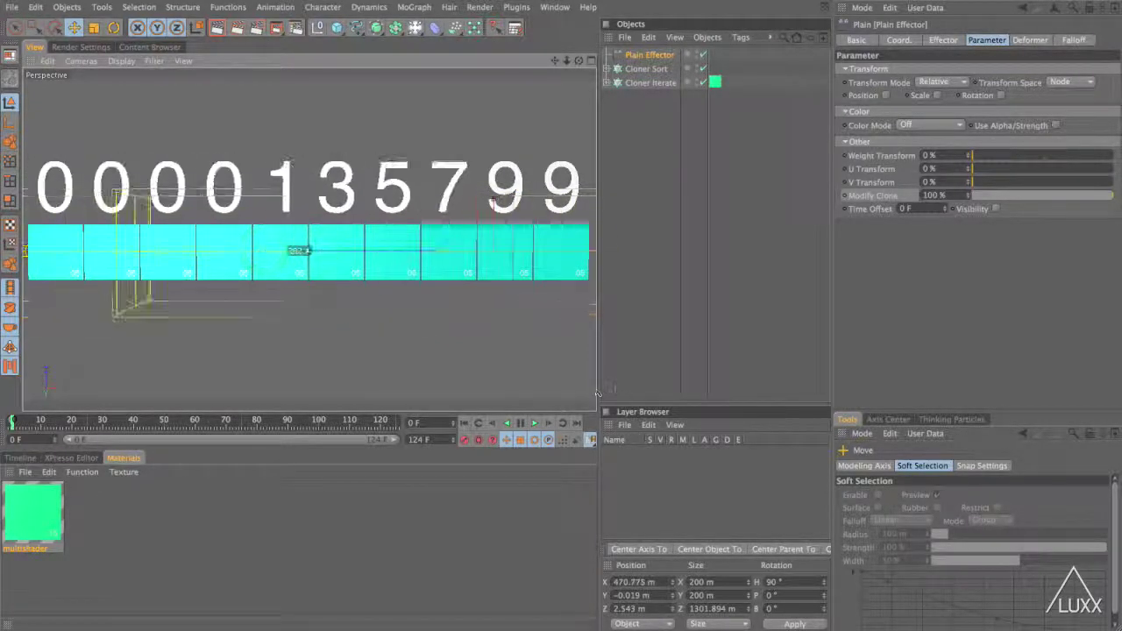
{"action": "mouse_move", "coordinate": [598, 395]}
{"action": "left_mouse_down"}
{"action": "mouse_move", "coordinate": [719, 391]}
{"action": "mouse_move", "coordinate": [255, 392]}
{"action": "mouse_move", "coordinate": [595, 388]}
{"action": "mouse_move", "coordinate": [526, 253]}
{"action": "mouse_move", "coordinate": [295, 254]}
{"action": "left_mouse_up"}
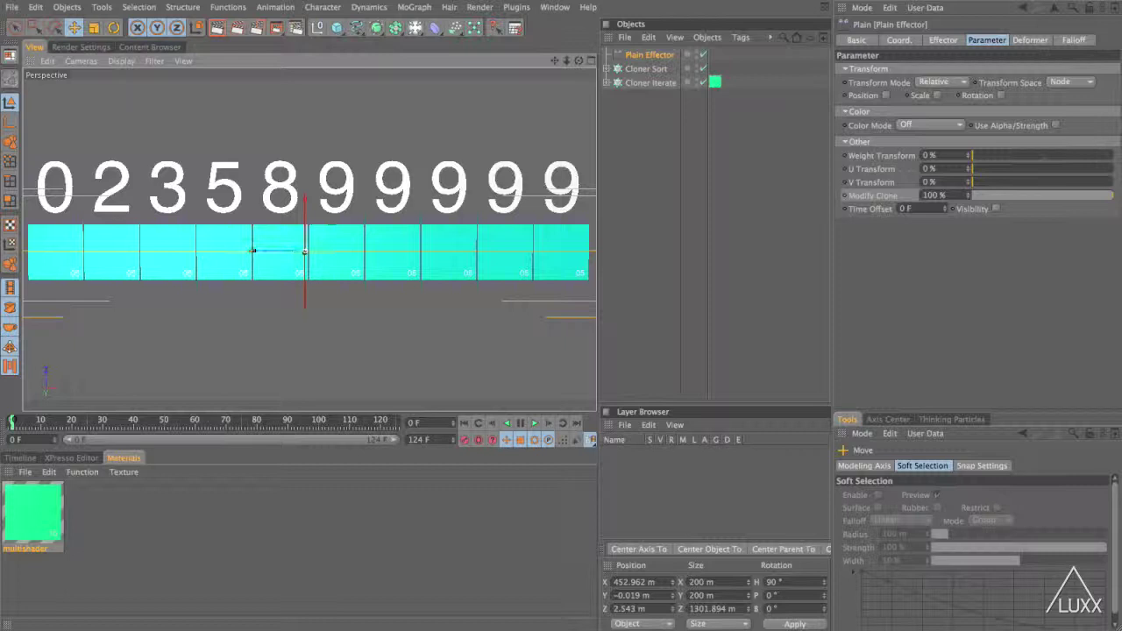
{"action": "left_click", "coordinate": [647, 55]}
{"action": "key", "text": "Delete"}
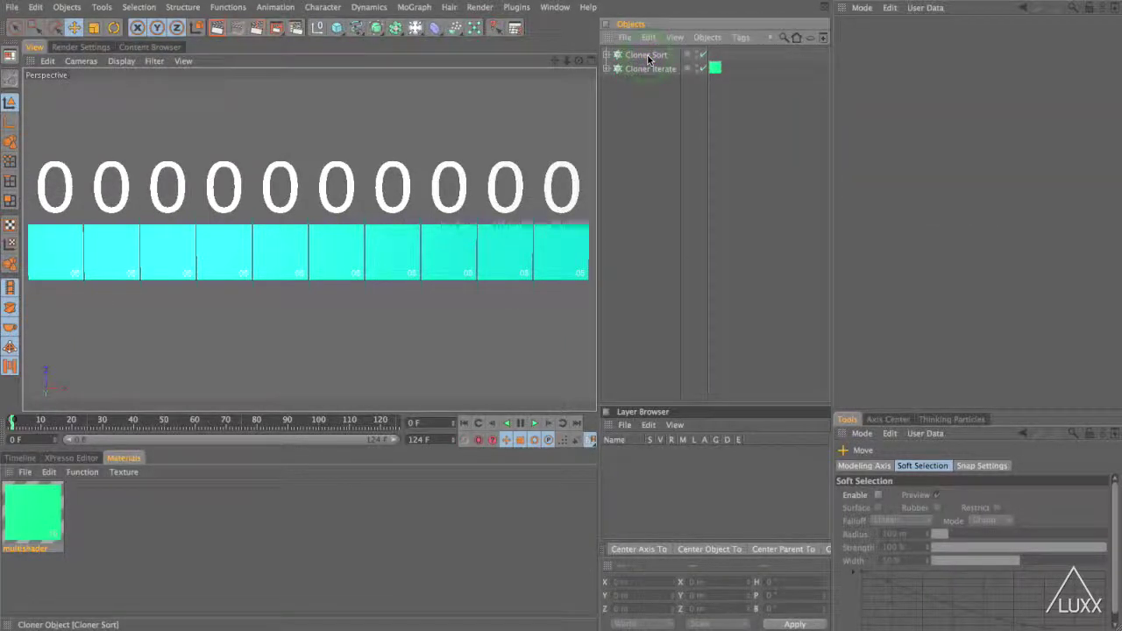
{"action": "left_click", "coordinate": [648, 56]}
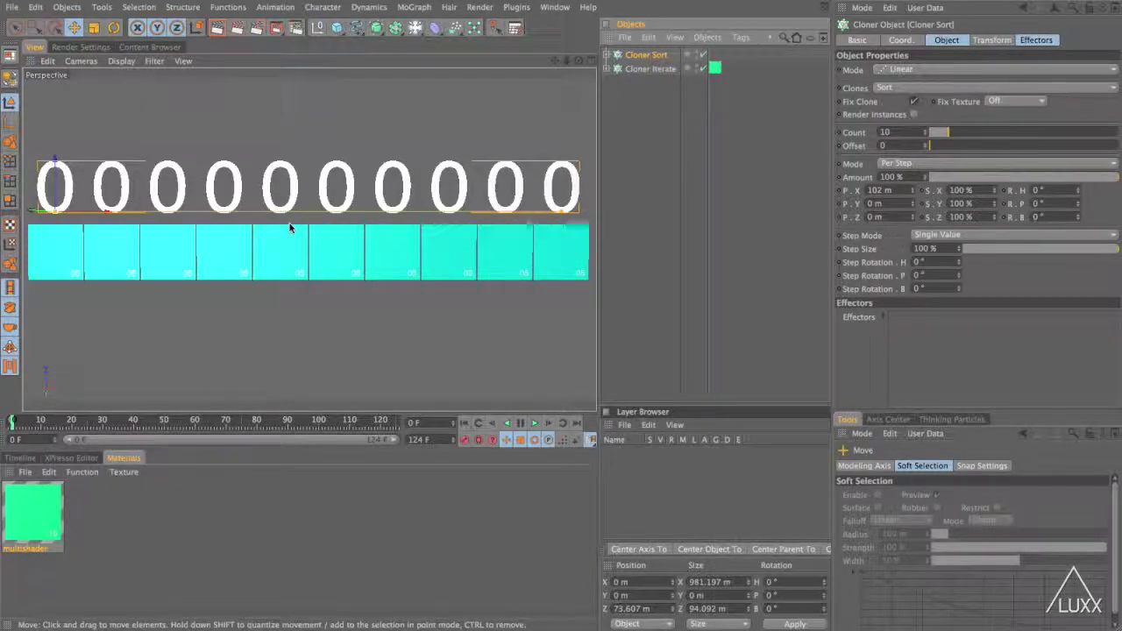
{"action": "left_click", "coordinate": [917, 88]}
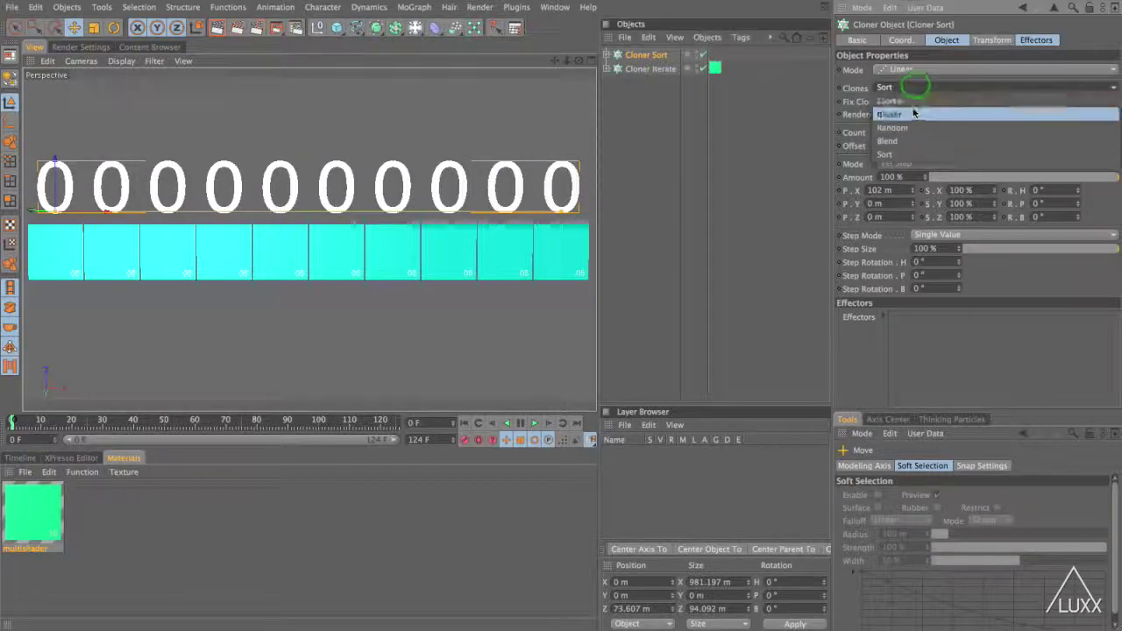
{"action": "left_click", "coordinate": [915, 111]}
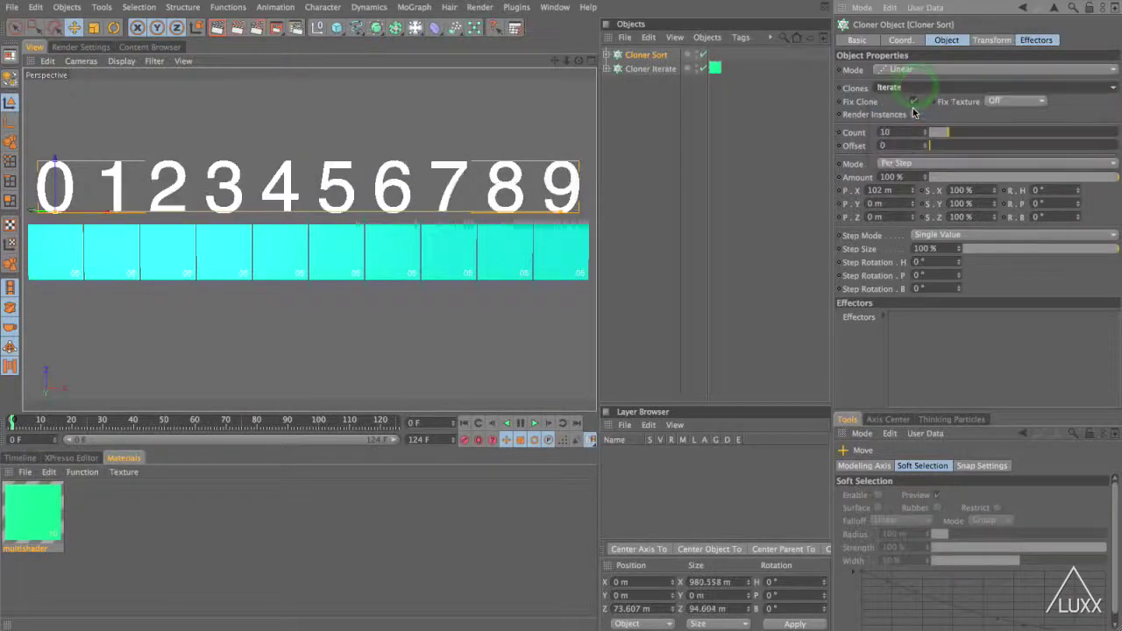
{"action": "left_click", "coordinate": [406, 7]}
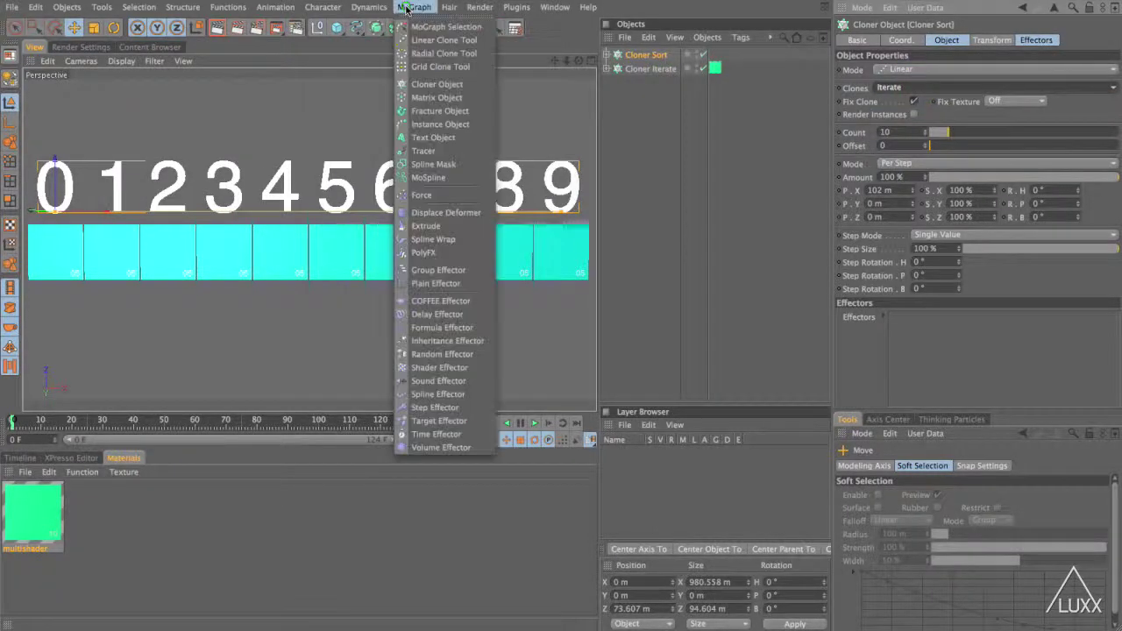
{"action": "left_click", "coordinate": [429, 355]}
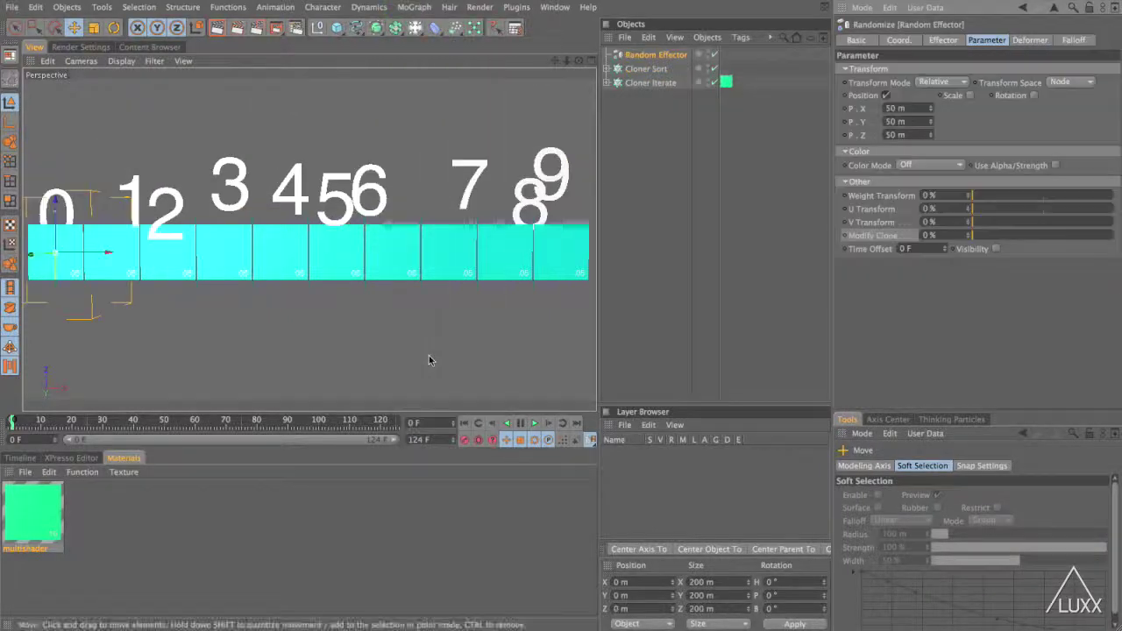
{"action": "left_click", "coordinate": [887, 96]}
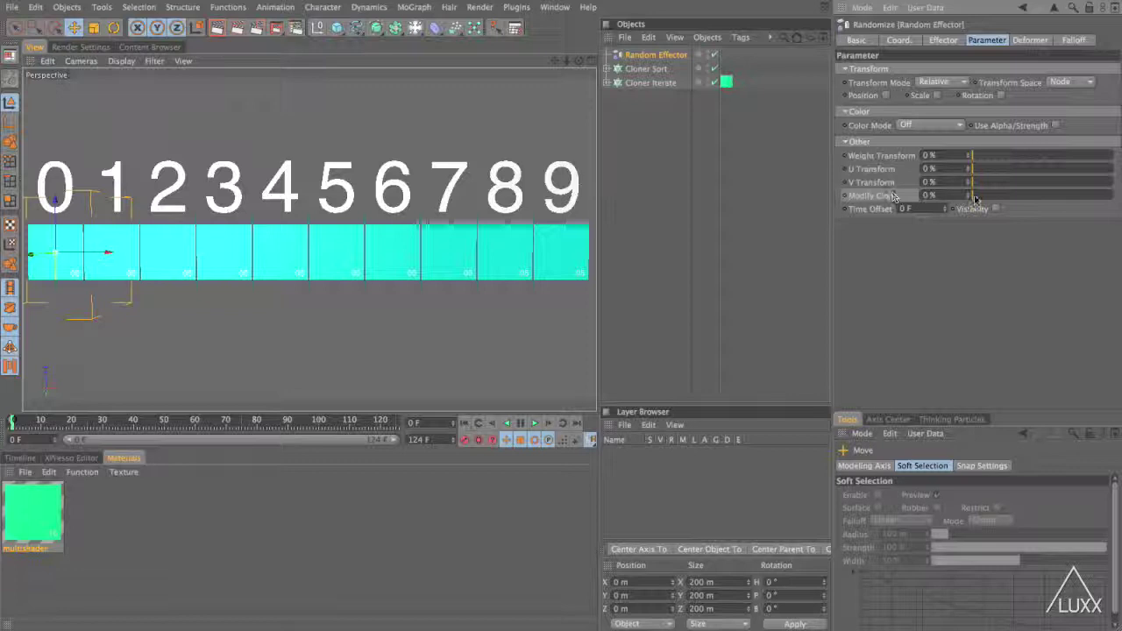
{"action": "left_click_drag", "start_coordinate": [972, 195], "coordinate": [1078, 195]}
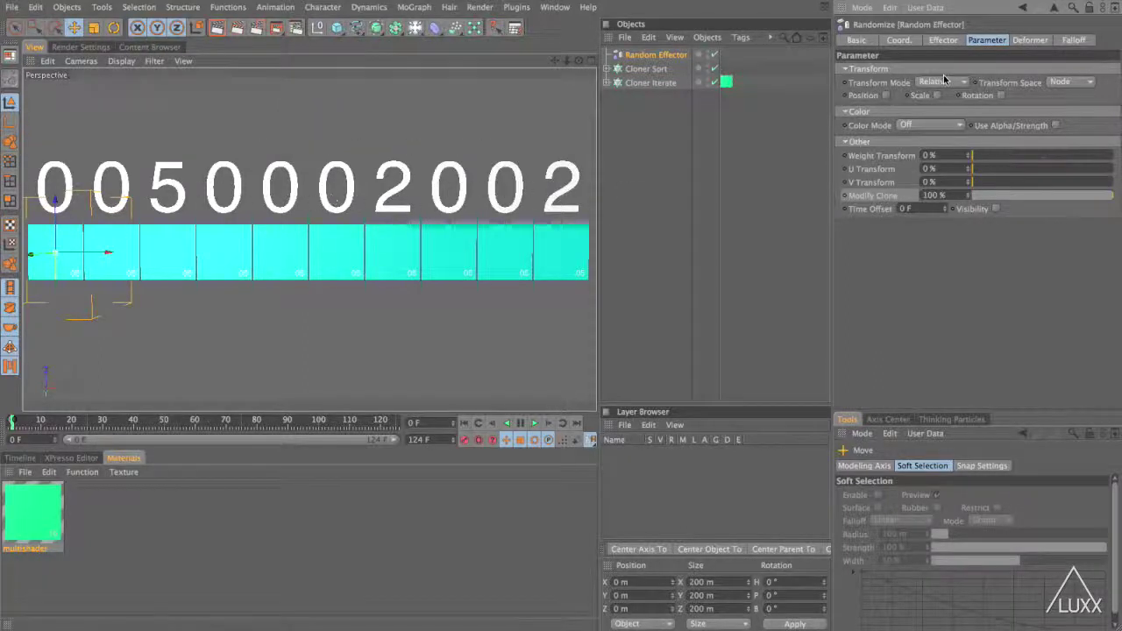
Try various Minimum and Maximum strengths on the Random Effector, then set Random Mode to Sorted
{"action": "left_click", "coordinate": [954, 42]}
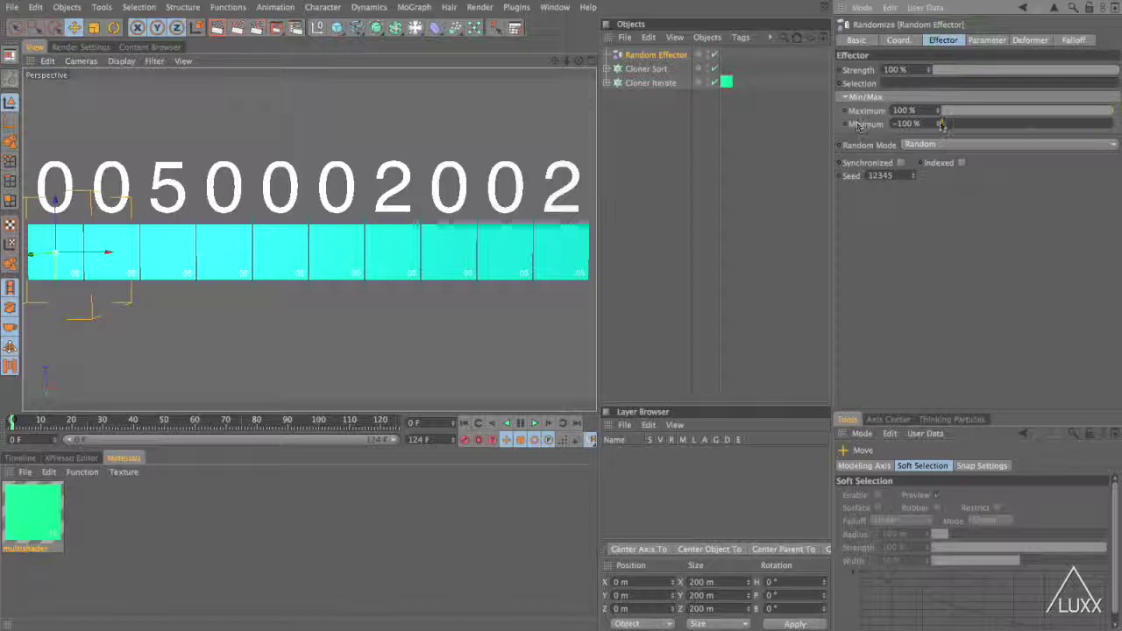
{"action": "mouse_move", "coordinate": [940, 123]}
{"action": "left_mouse_down"}
{"action": "mouse_move", "coordinate": [1107, 127]}
{"action": "mouse_move", "coordinate": [937, 125]}
{"action": "left_mouse_up"}
{"action": "mouse_move", "coordinate": [1110, 111]}
{"action": "left_mouse_down"}
{"action": "mouse_move", "coordinate": [961, 112]}
{"action": "mouse_move", "coordinate": [1112, 112]}
{"action": "left_mouse_up"}
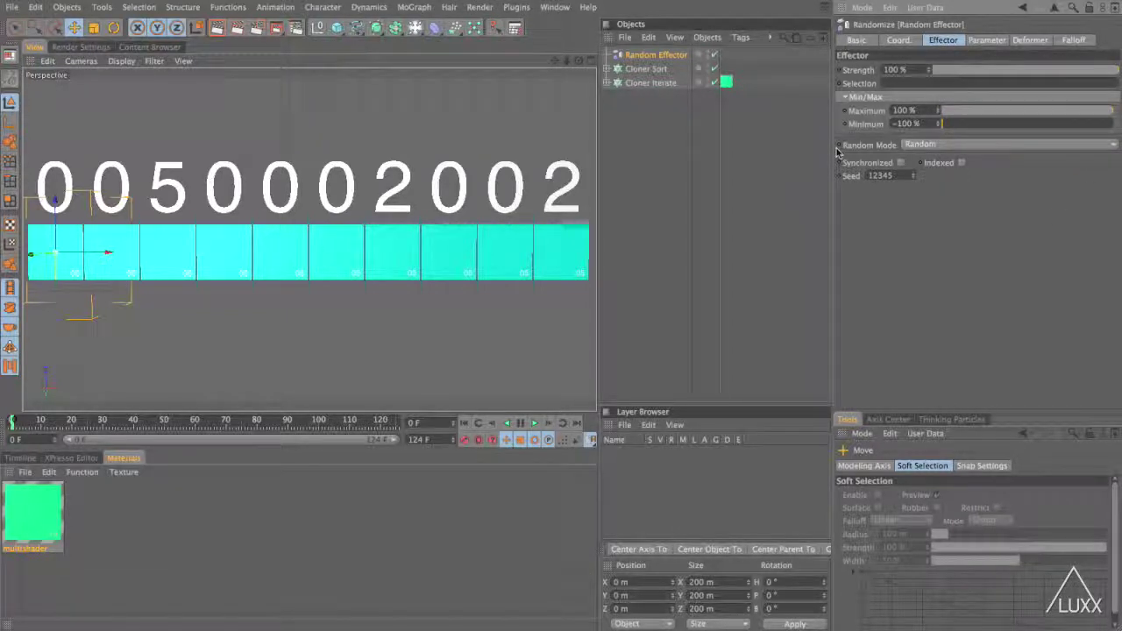
{"action": "left_click", "coordinate": [926, 143]}
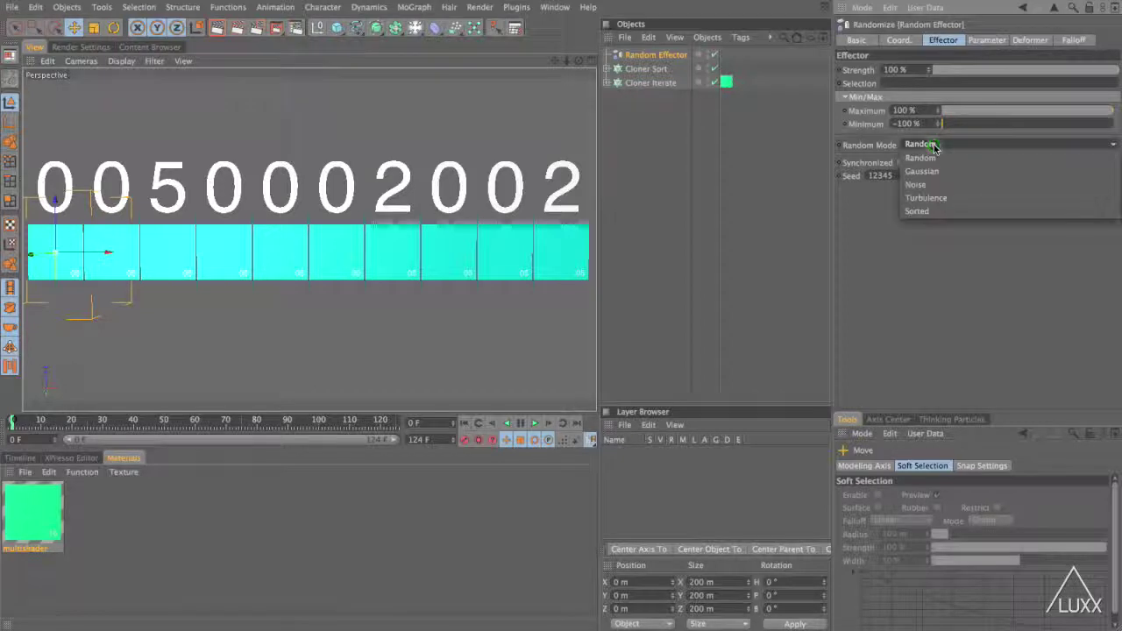
{"action": "left_click", "coordinate": [921, 211]}
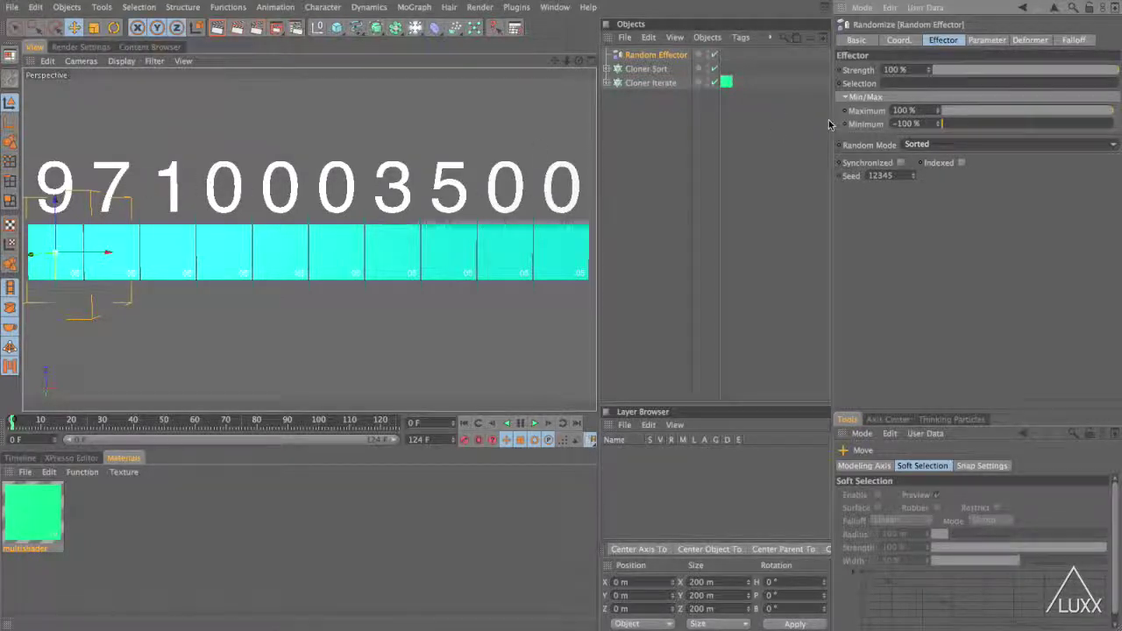
Set the Random Effector's Minimum strength to 0%
{"action": "left_click", "coordinate": [928, 123]}
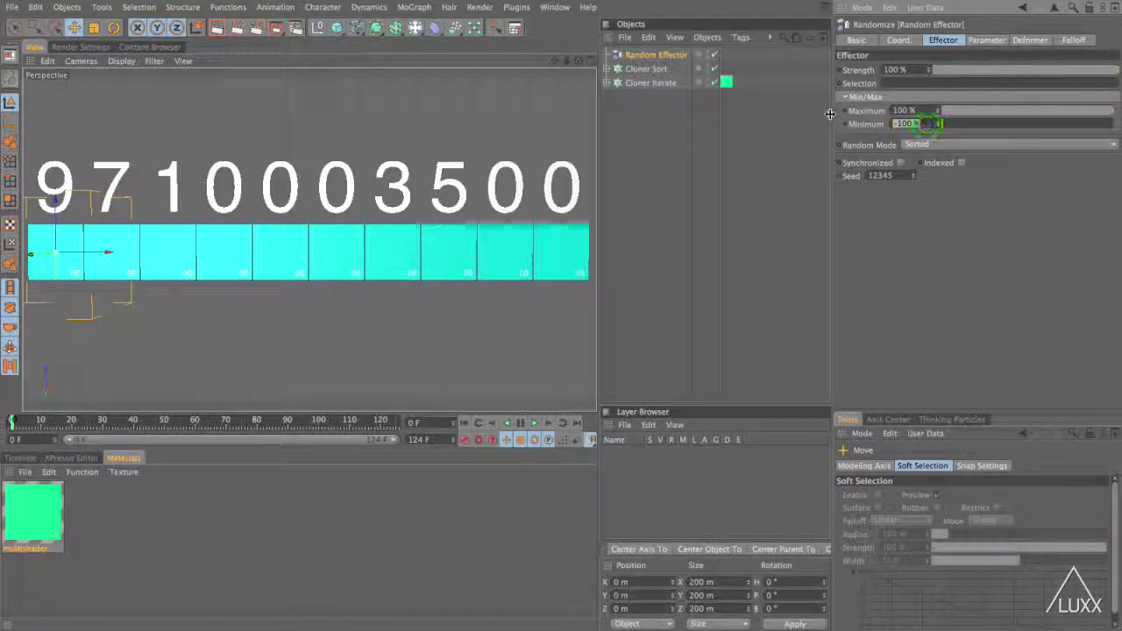
{"action": "type", "text": "0"}
{"action": "key", "text": "Return"}
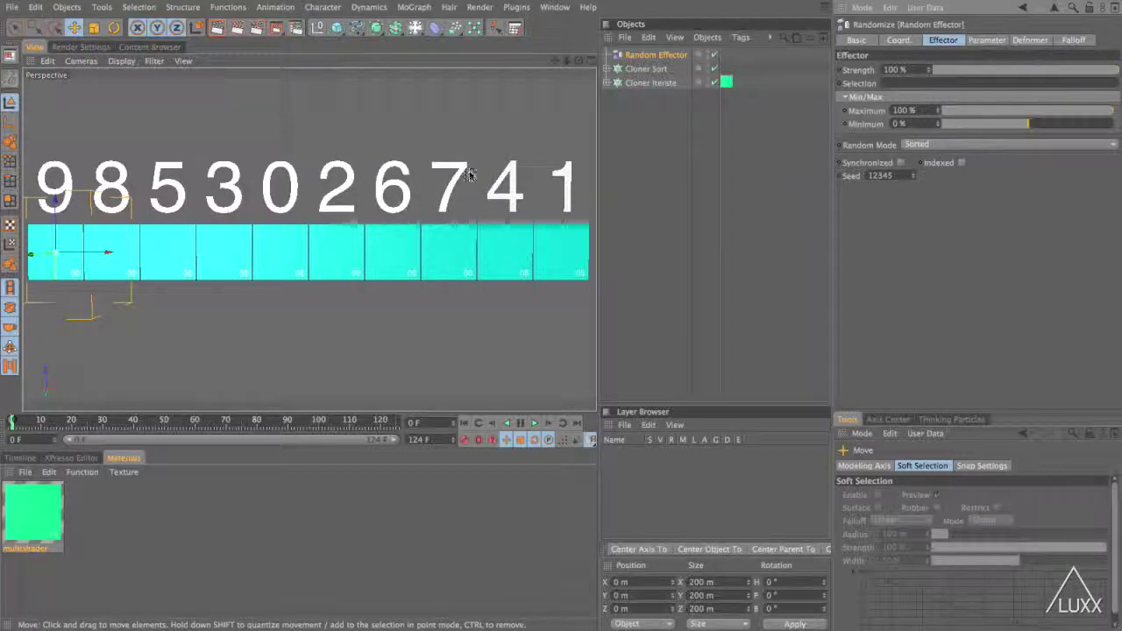
{"action": "left_click", "coordinate": [914, 178]}
{"action": "left_click", "coordinate": [914, 178]}
{"action": "left_click", "coordinate": [914, 178]}
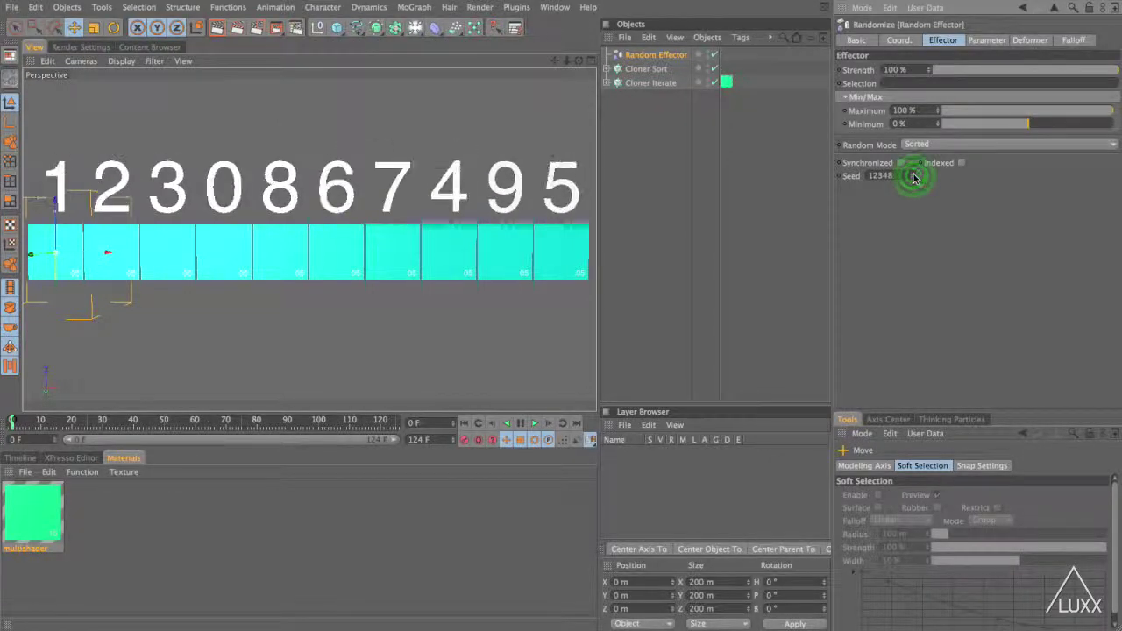
{"action": "left_click", "coordinate": [913, 178]}
{"action": "left_click", "coordinate": [914, 178]}
{"action": "left_click", "coordinate": [913, 178]}
{"action": "left_click", "coordinate": [914, 178]}
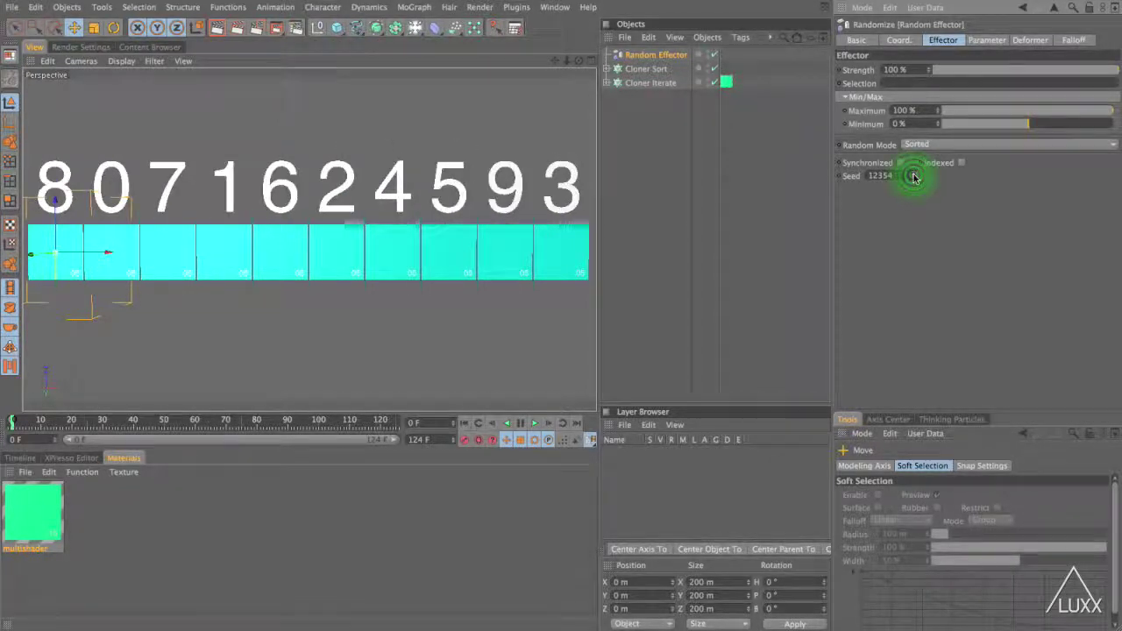
{"action": "left_click", "coordinate": [914, 178]}
{"action": "left_click", "coordinate": [913, 178]}
{"action": "left_click", "coordinate": [913, 178]}
{"action": "left_click", "coordinate": [914, 178]}
{"action": "left_click", "coordinate": [913, 178]}
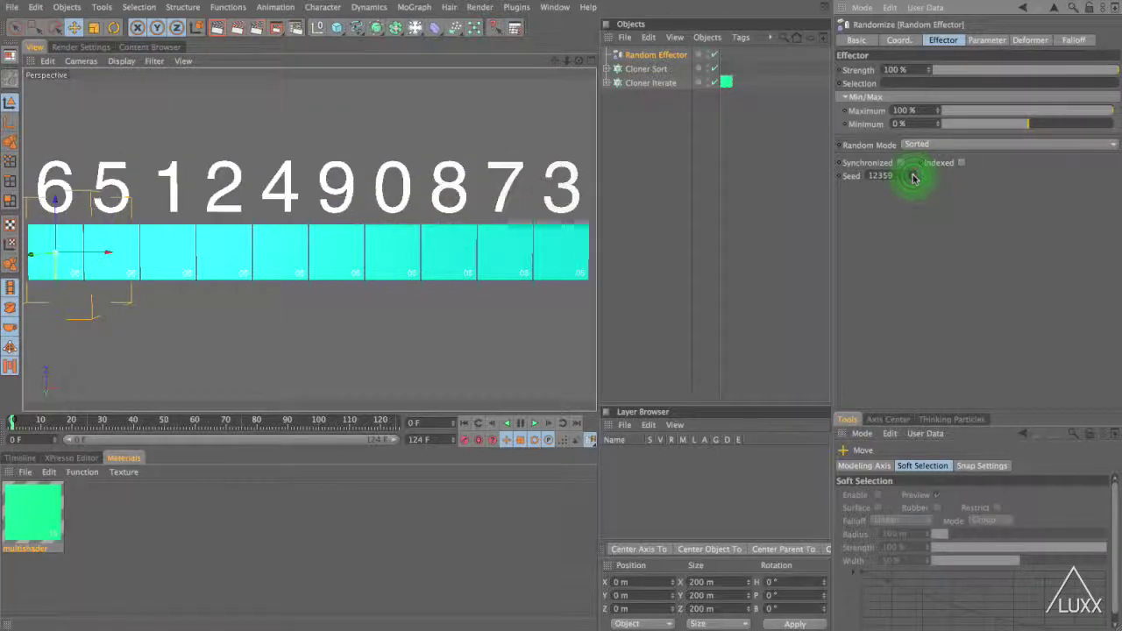
{"action": "left_click", "coordinate": [914, 178]}
{"action": "left_click", "coordinate": [914, 178]}
{"action": "left_click", "coordinate": [914, 178]}
{"action": "left_click", "coordinate": [914, 178]}
{"action": "left_click", "coordinate": [914, 178]}
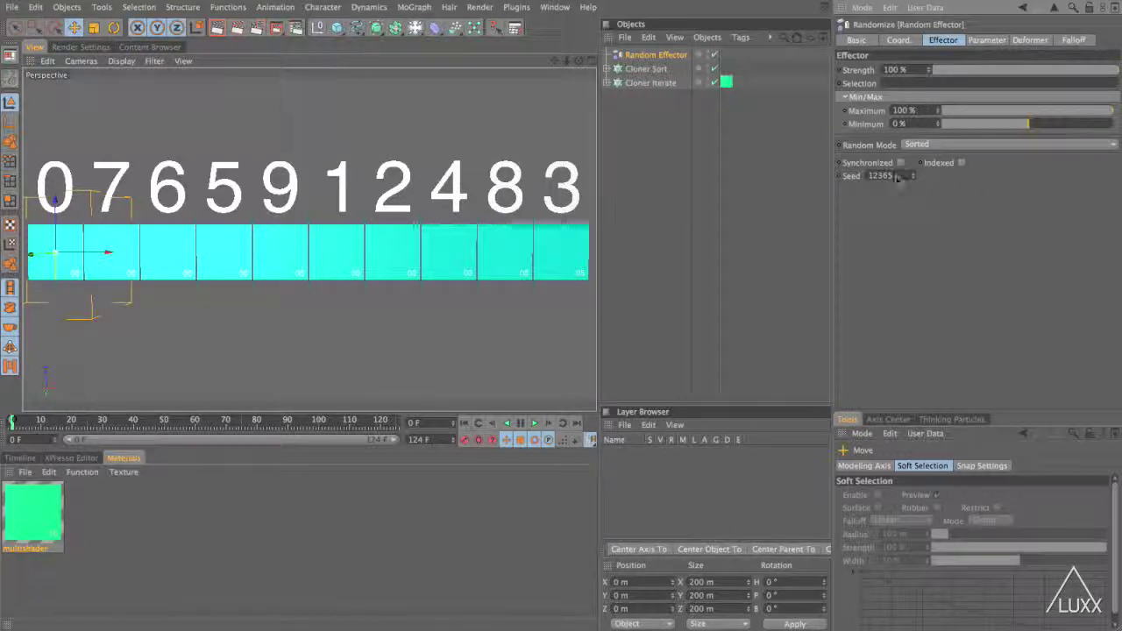
Expand Cloner Iterate and inspect the material's Multi Shader with image shaders 01.jpg through 10.jpg
{"action": "left_click", "coordinate": [650, 85]}
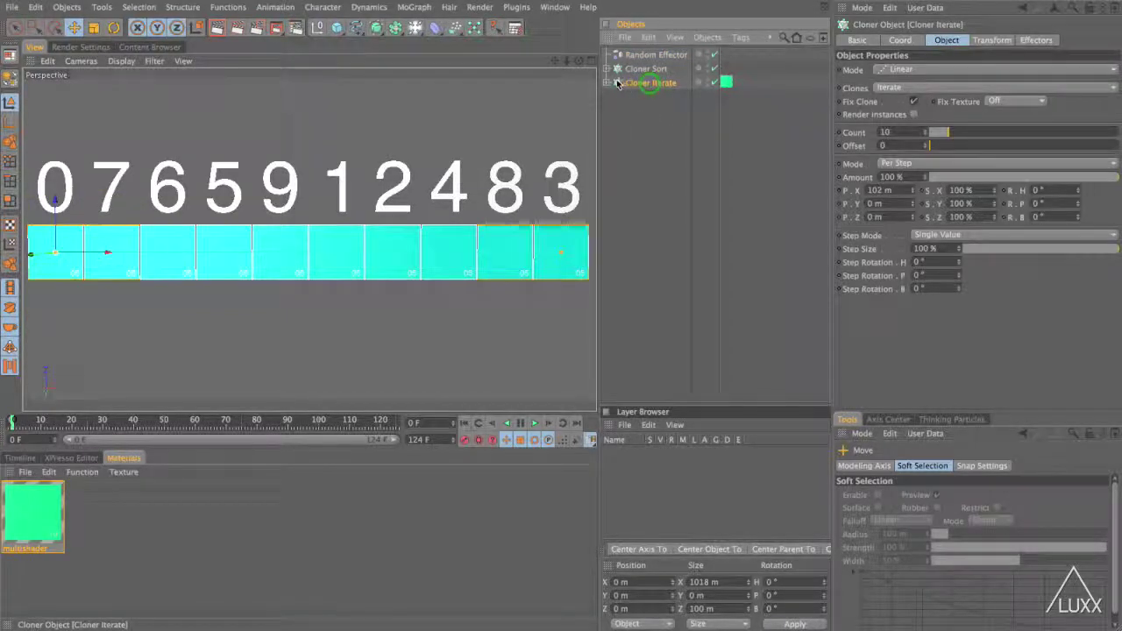
{"action": "left_click", "coordinate": [606, 83]}
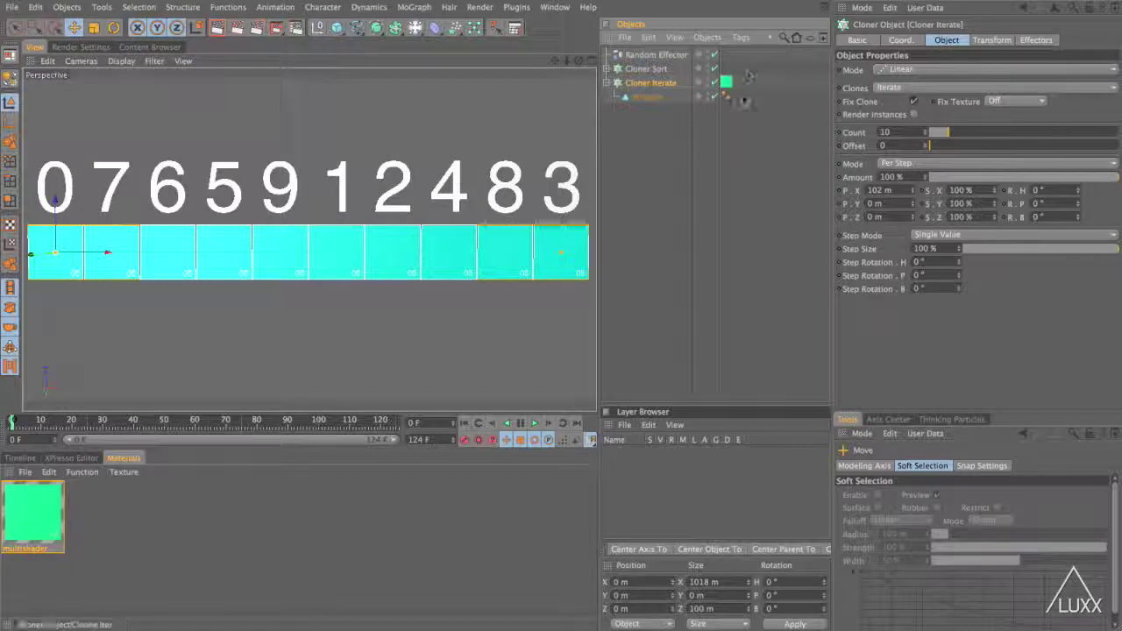
{"action": "left_click", "coordinate": [18, 509]}
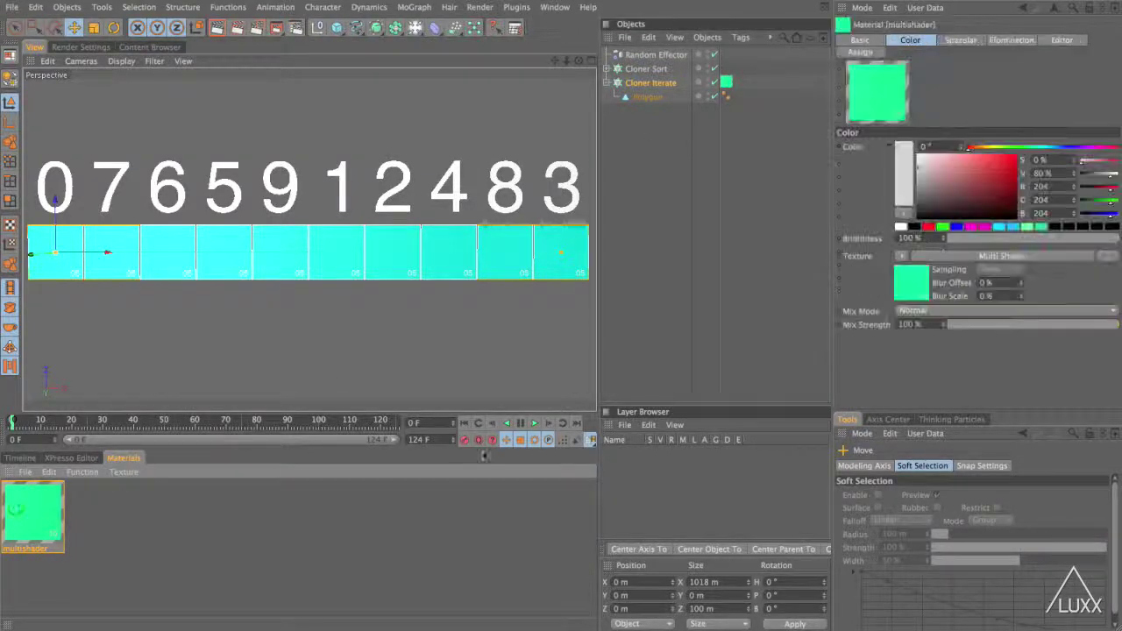
{"action": "left_click", "coordinate": [1018, 256]}
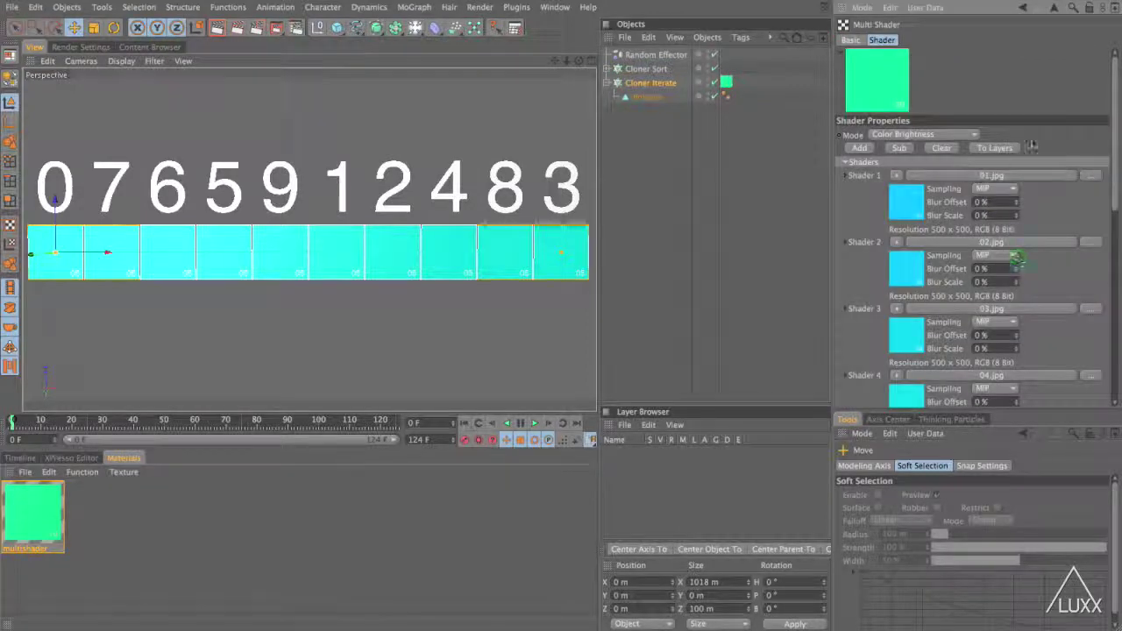
{"action": "scroll", "coordinate": [1109, 127], "scroll_direction": "down", "scroll_amount": 10}
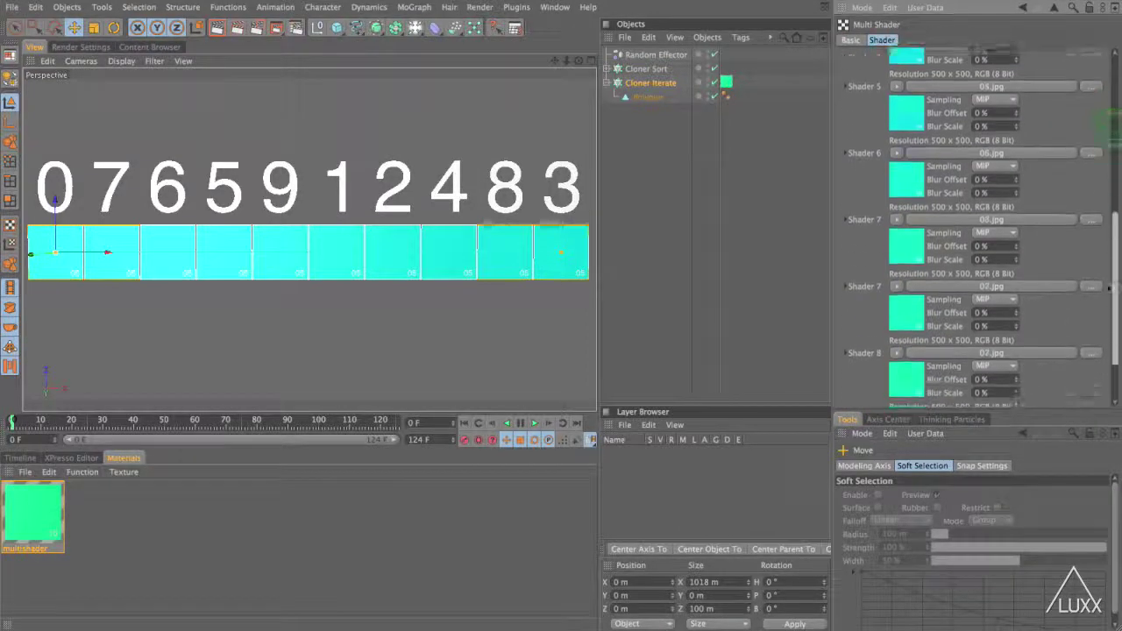
{"action": "left_click_drag", "start_coordinate": [1109, 288], "coordinate": [1112, 84]}
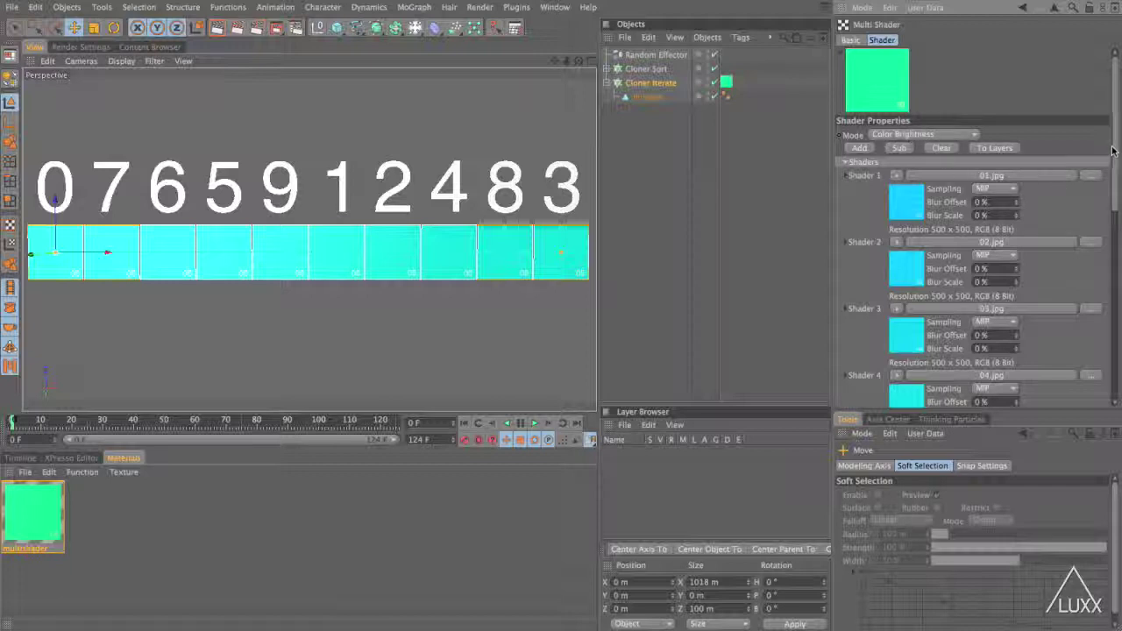
{"action": "left_click_drag", "start_coordinate": [1114, 151], "coordinate": [1114, 114]}
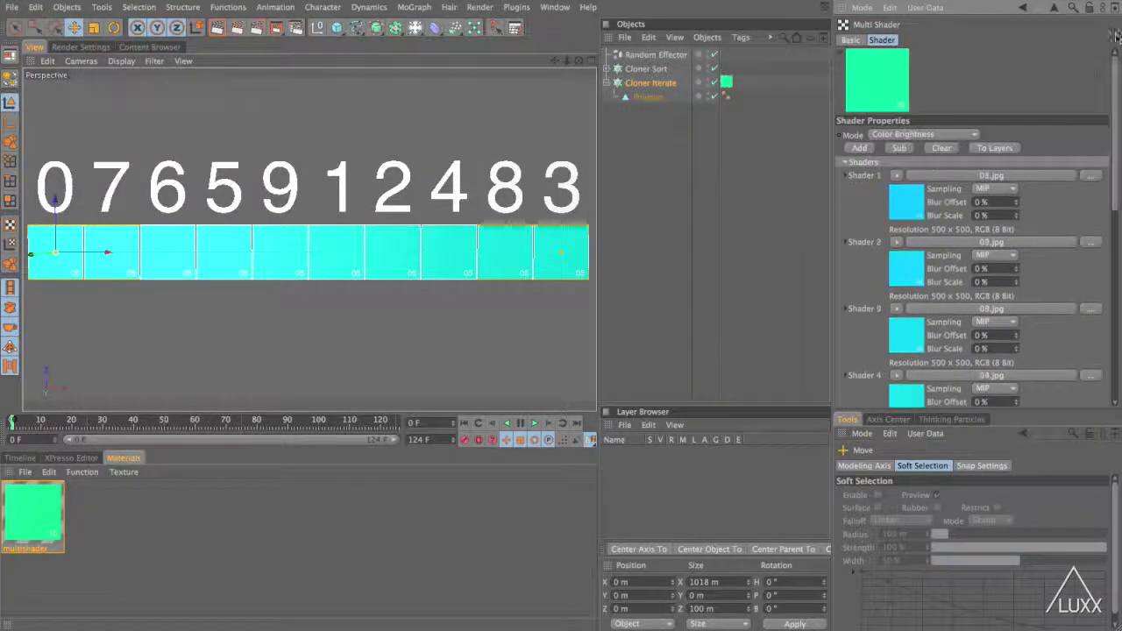
Add a Step Effector with Scale off and Color Mode On, shading tiles cyan to green, and render a preview
{"action": "left_click", "coordinate": [612, 84]}
{"action": "left_click", "coordinate": [414, 7]}
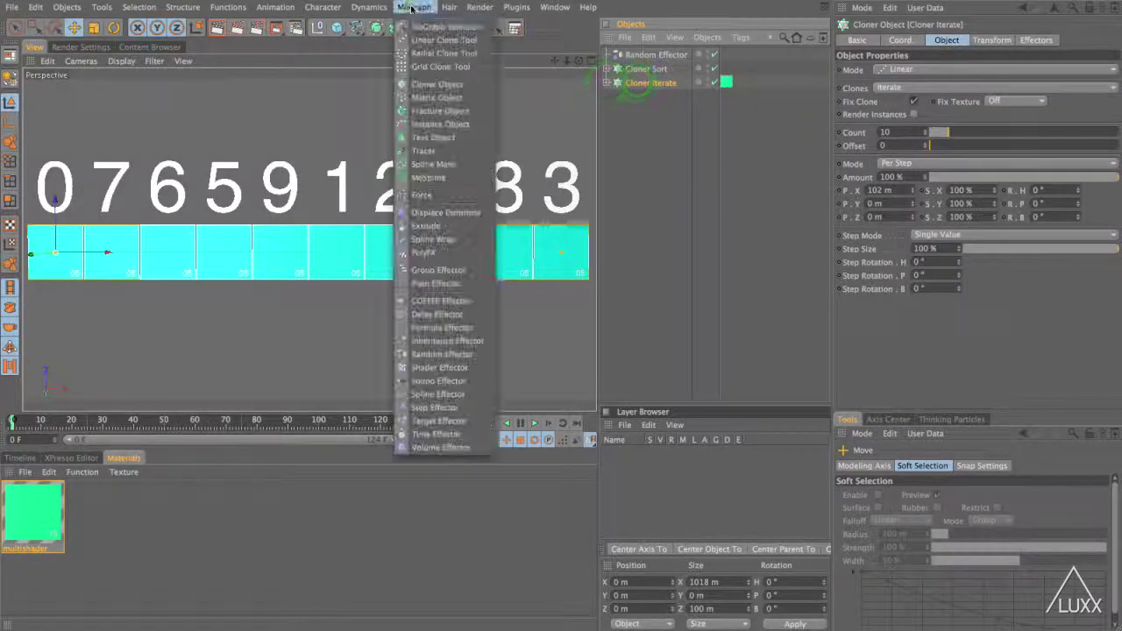
{"action": "left_click", "coordinate": [430, 408]}
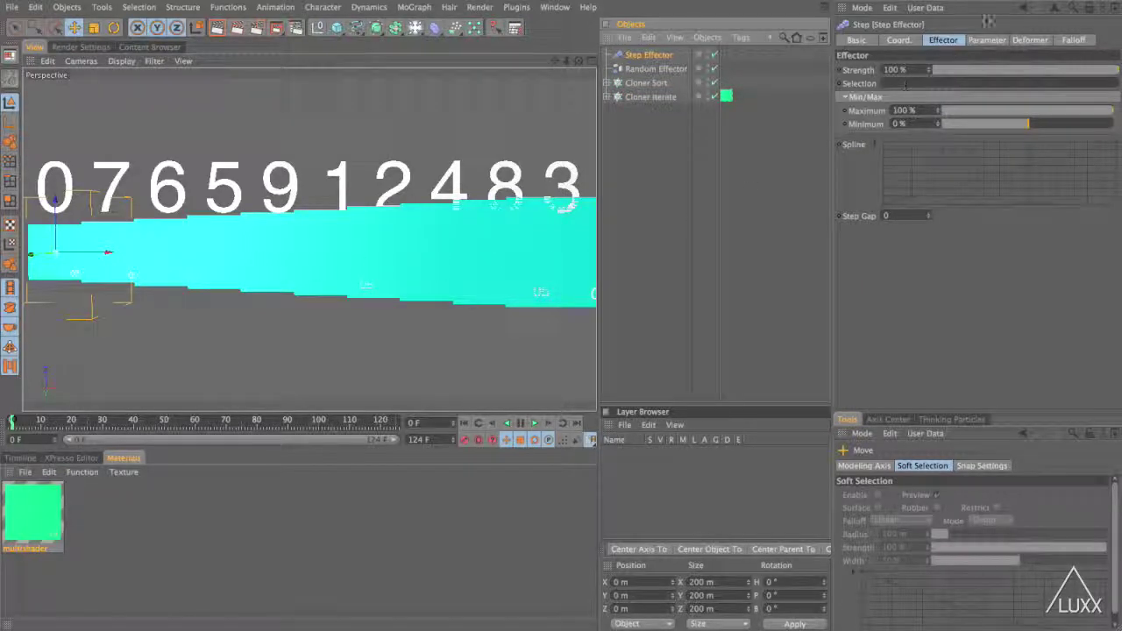
{"action": "left_click", "coordinate": [986, 41]}
{"action": "left_click", "coordinate": [972, 94]}
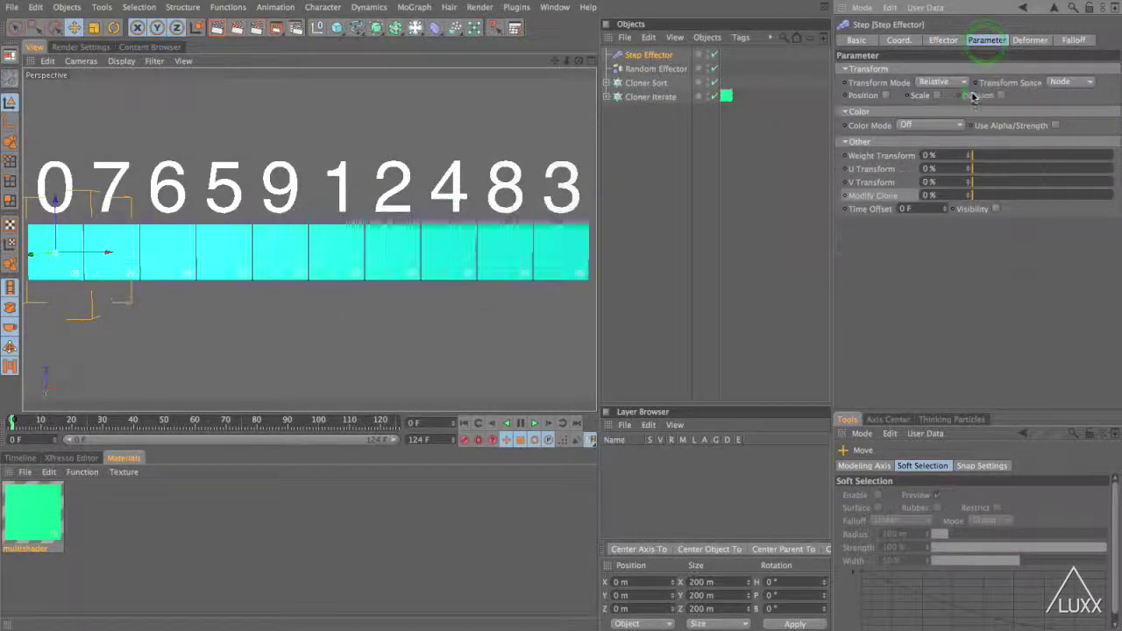
{"action": "left_click", "coordinate": [908, 126]}
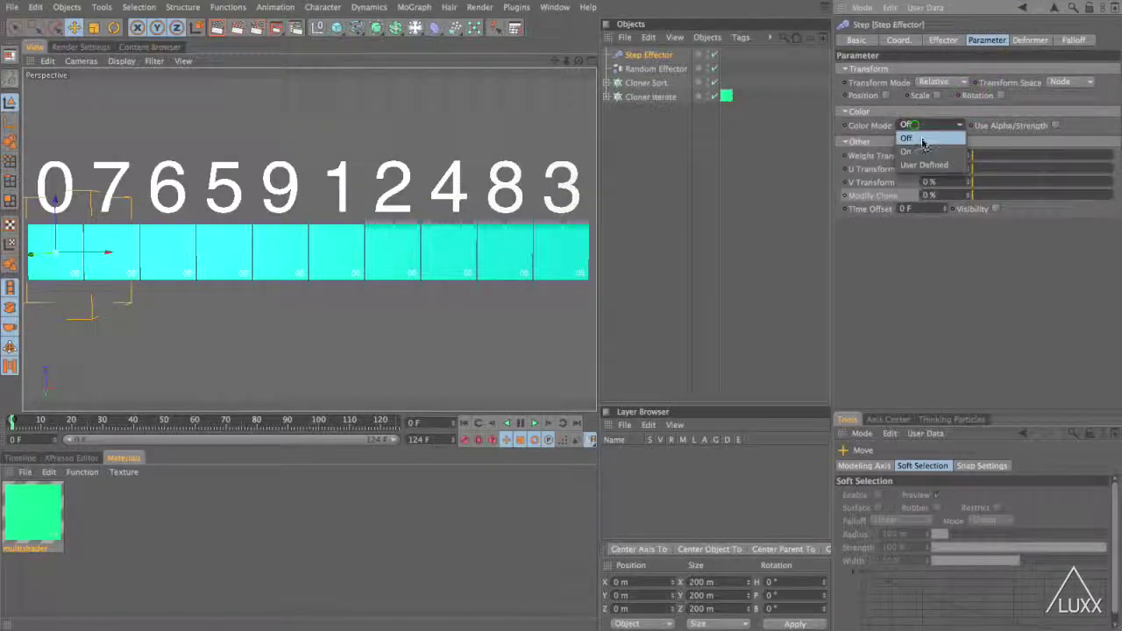
{"action": "left_click", "coordinate": [912, 137]}
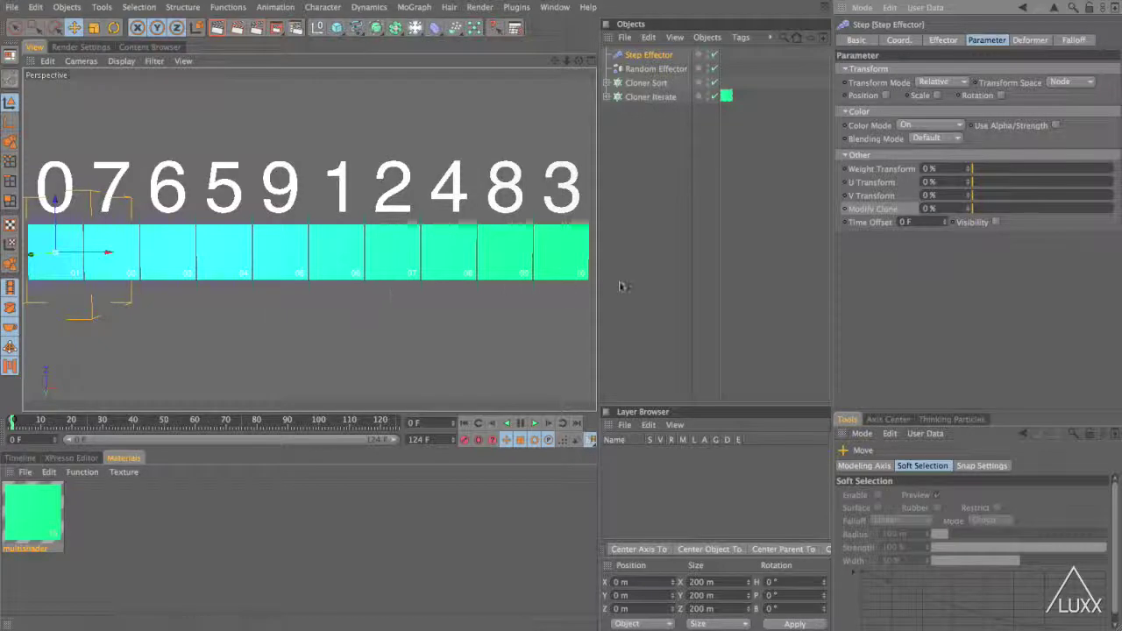
{"action": "left_click", "coordinate": [611, 308]}
{"action": "key", "text": "ctrl+r"}
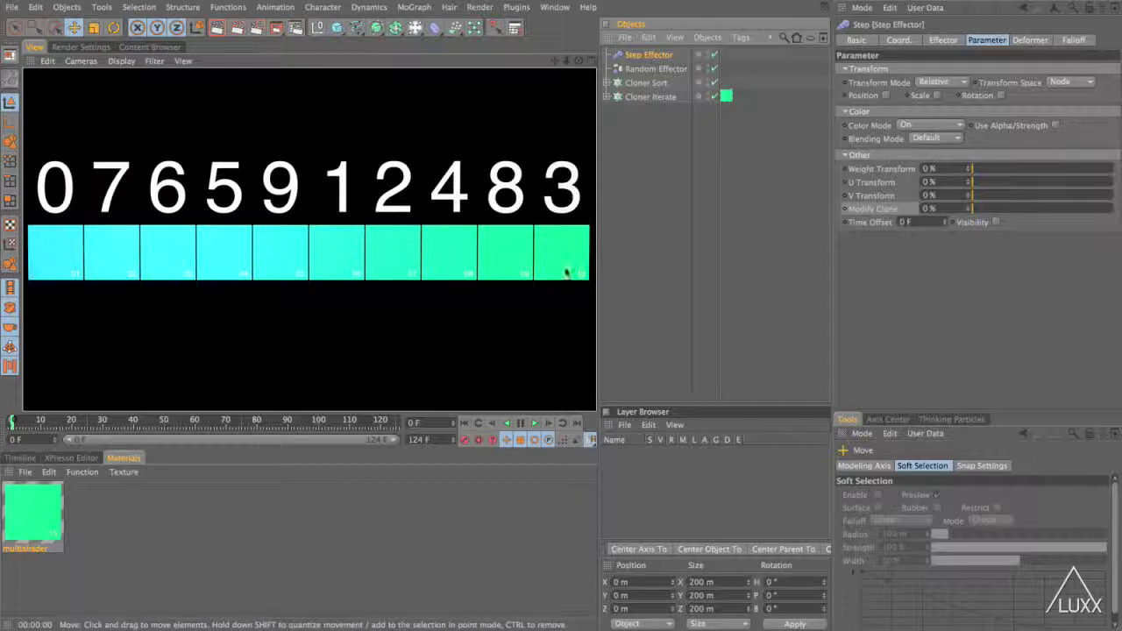
Delete the Step Effector and add the Random Effector to Cloner Iterate's Effectors list
{"action": "left_click", "coordinate": [643, 54]}
{"action": "key", "text": "Delete"}
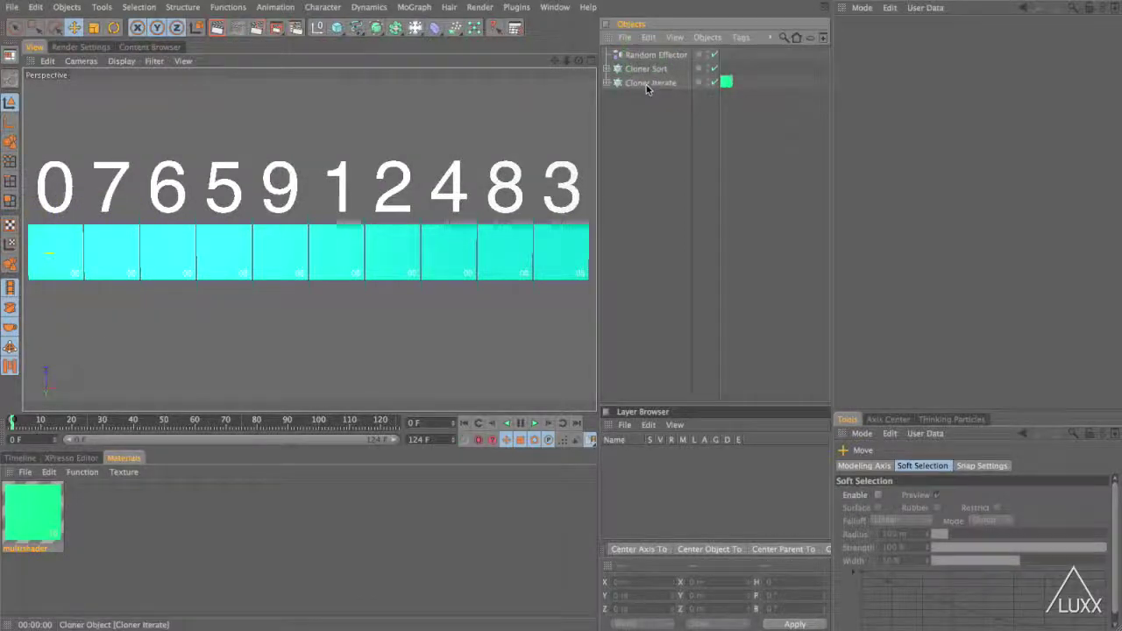
{"action": "left_click", "coordinate": [647, 83]}
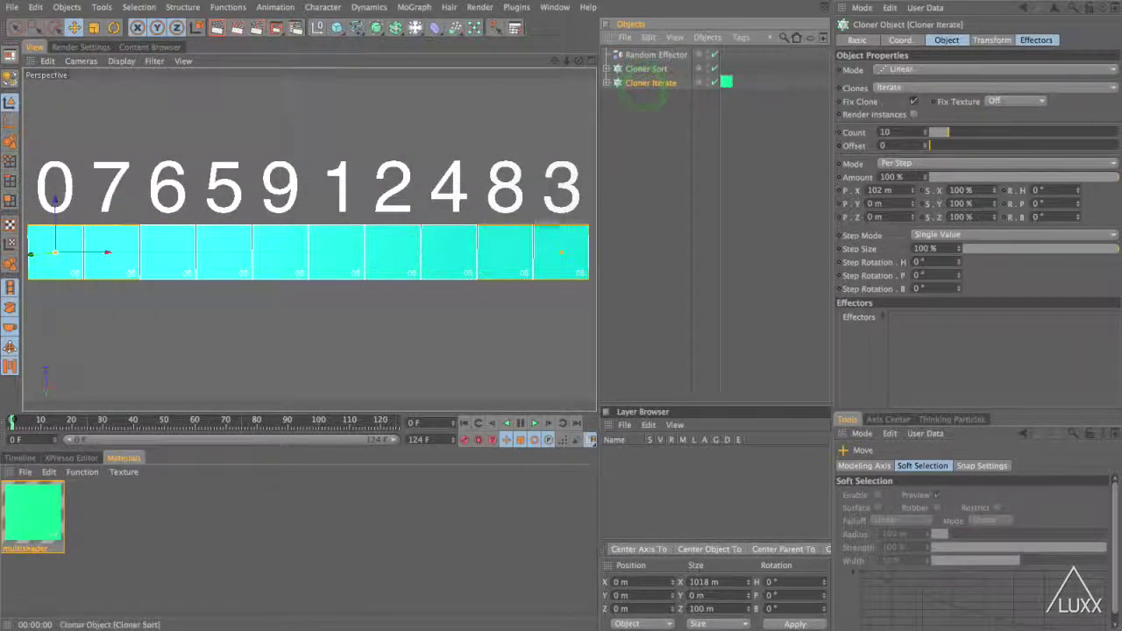
{"action": "left_click_drag", "start_coordinate": [634, 56], "coordinate": [940, 357]}
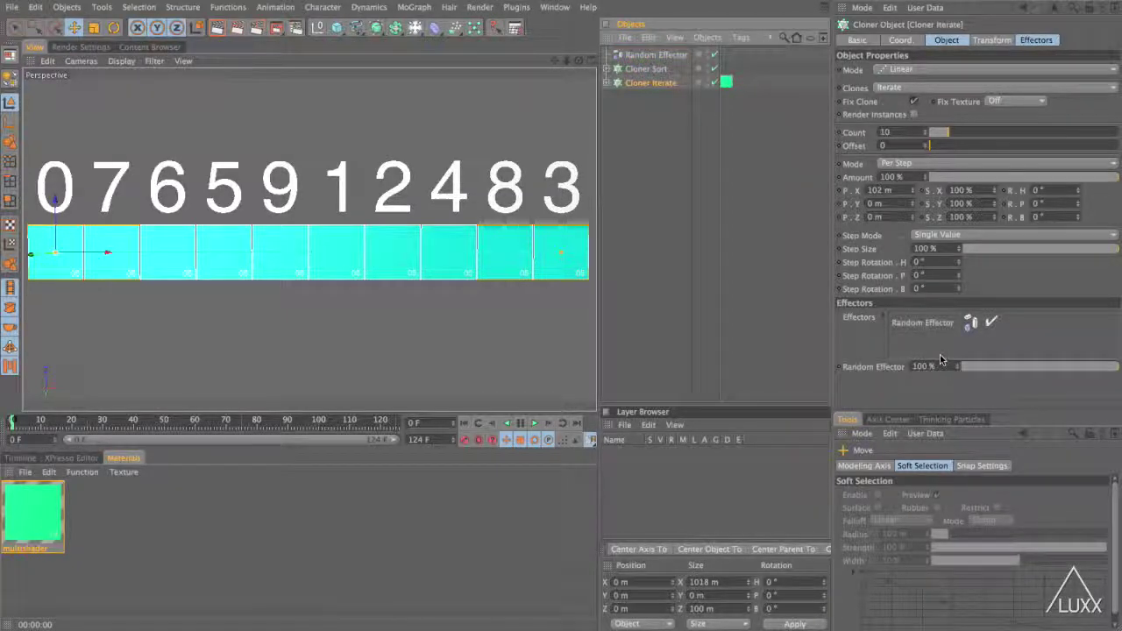
Set the Random Effector's Color Mode to On for random cyan-green tile shades
{"action": "left_click", "coordinate": [693, 55]}
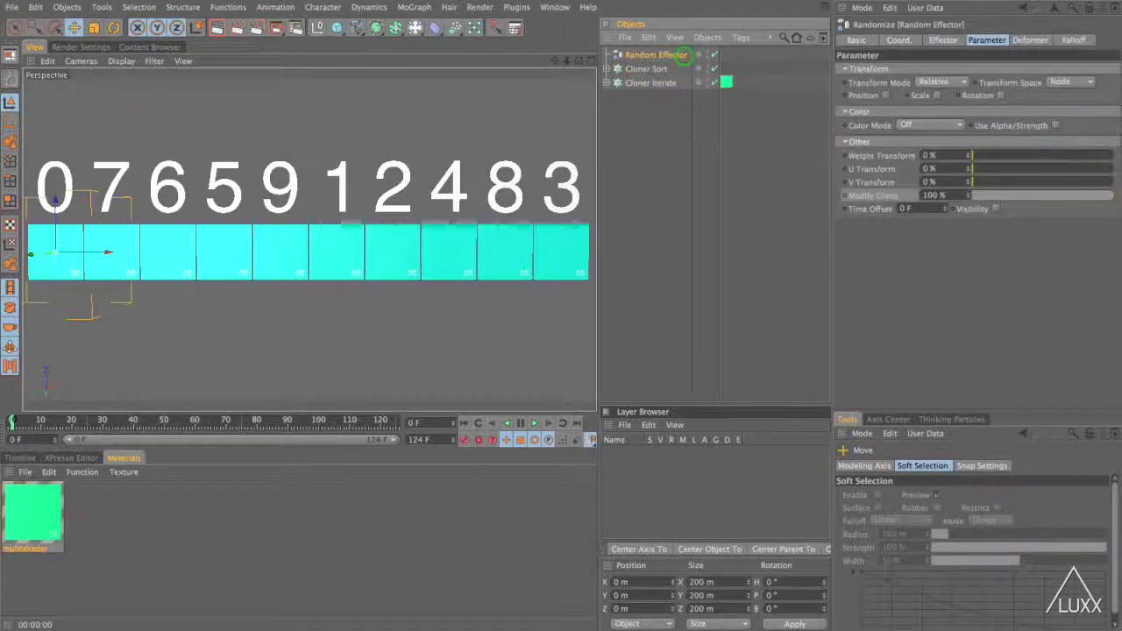
{"action": "left_click", "coordinate": [920, 126]}
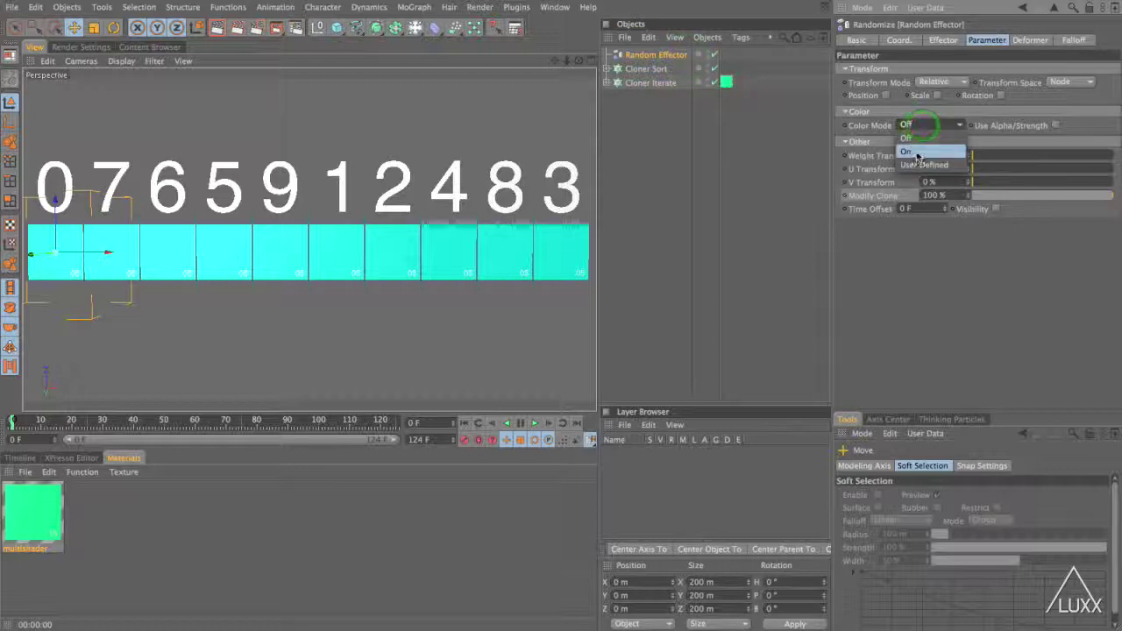
{"action": "left_click", "coordinate": [918, 154]}
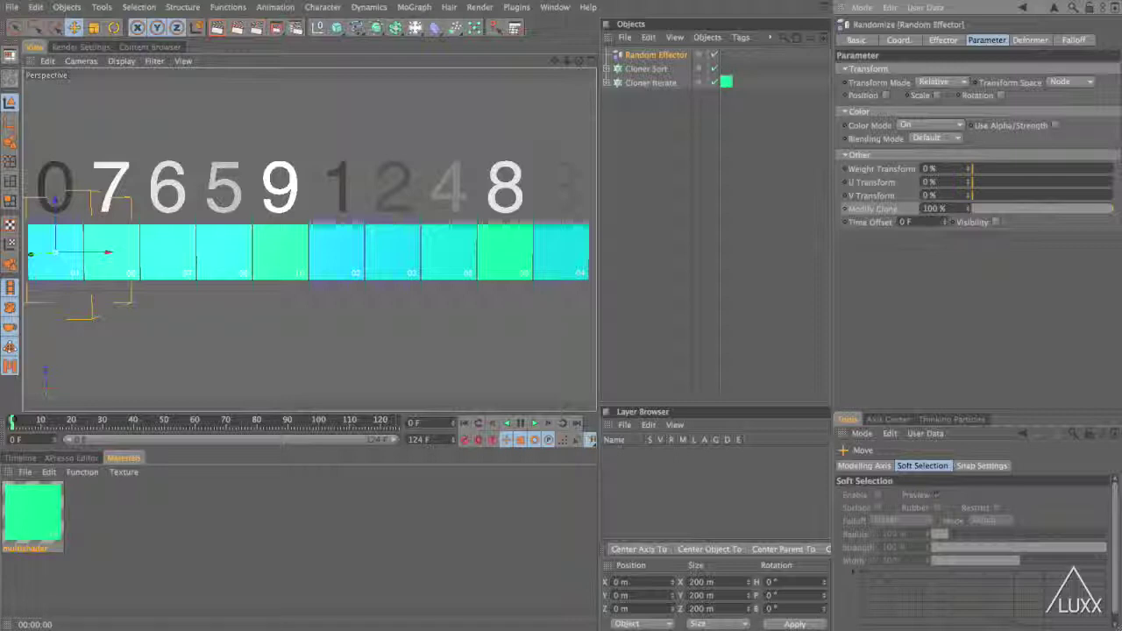
{"action": "left_click", "coordinate": [943, 41]}
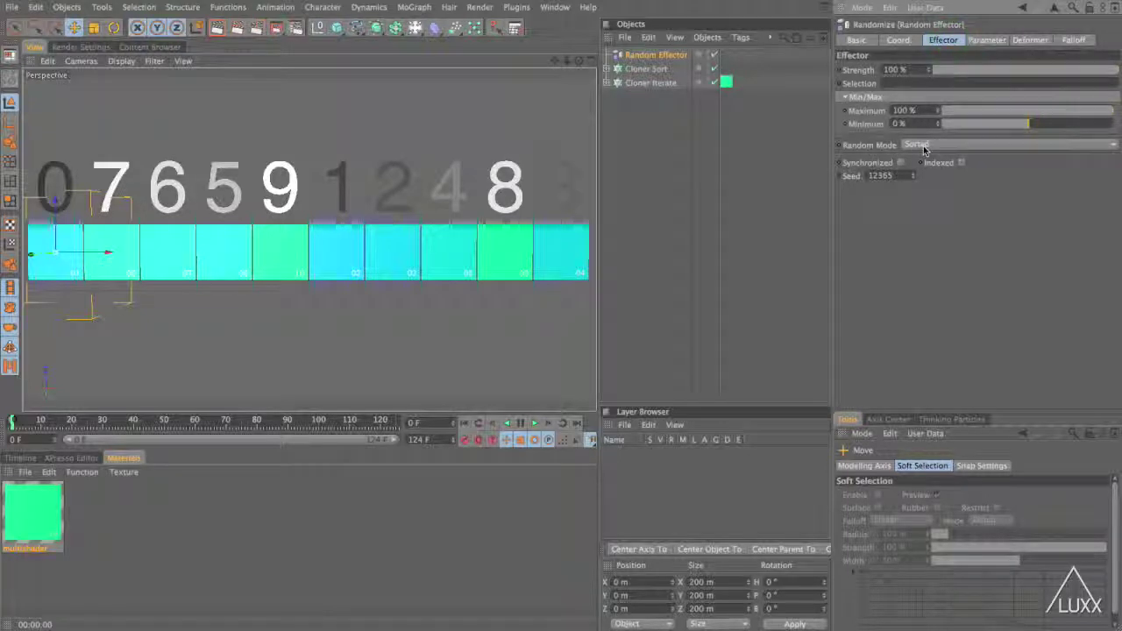
{"action": "key", "text": "ctrl+r"}
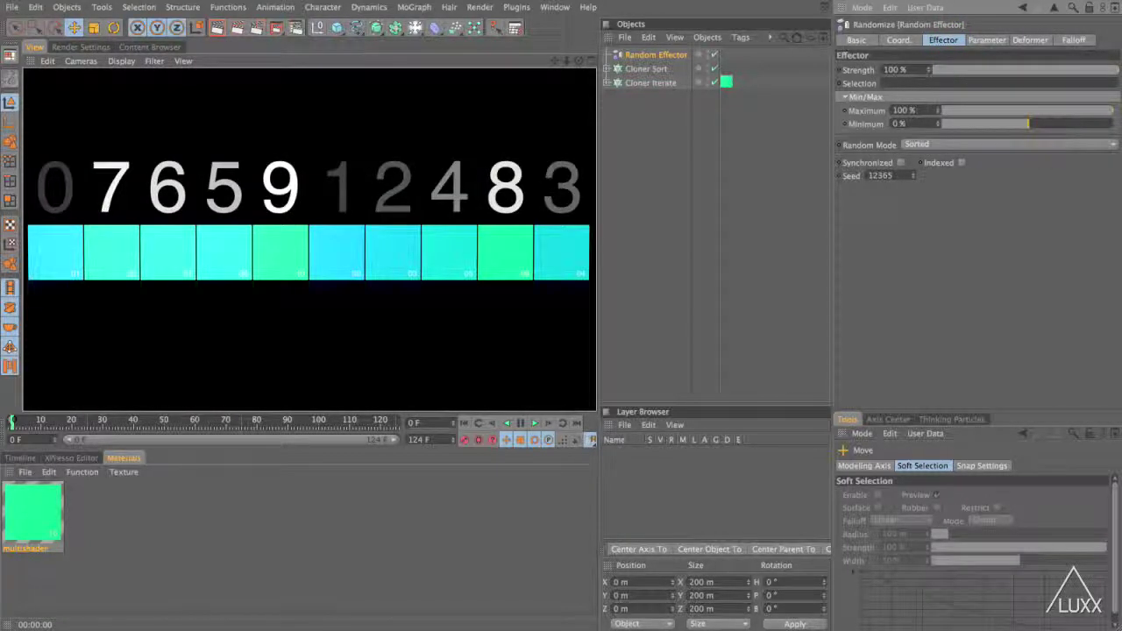